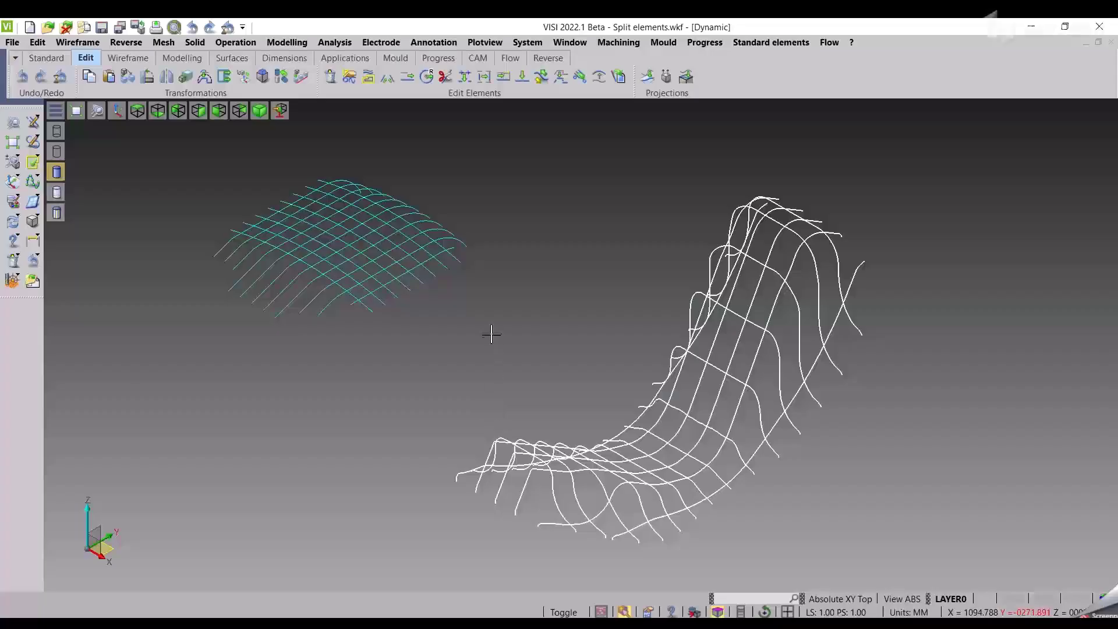
- Try Split Element on a single cyan-grid curve, then cancel it
middle_click_drag(495, 336, 503, 351)
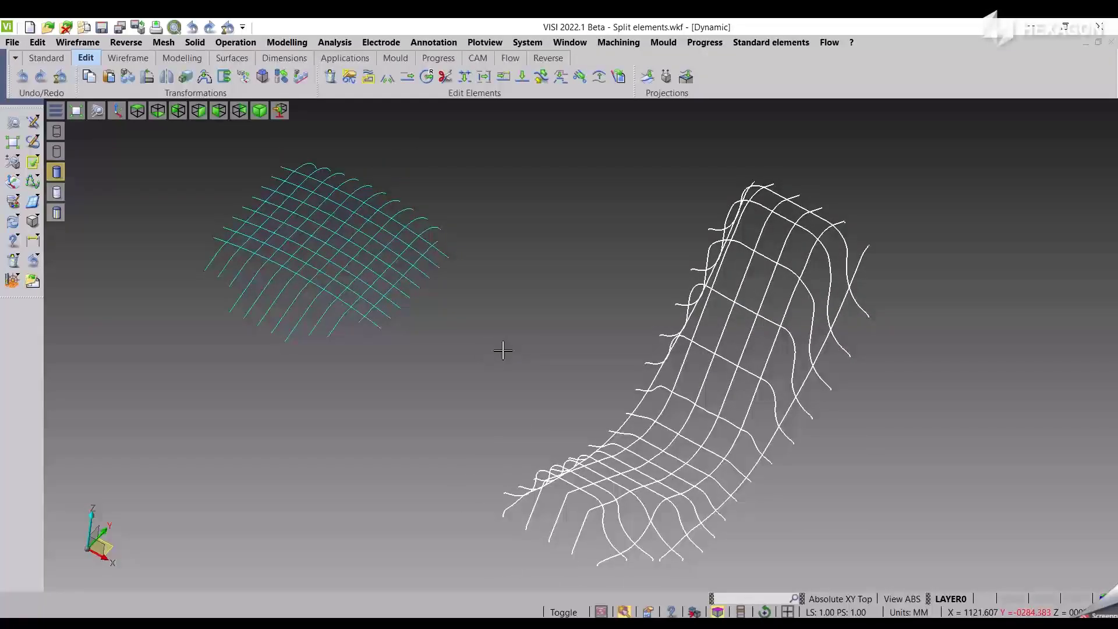
left_click(45, 58)
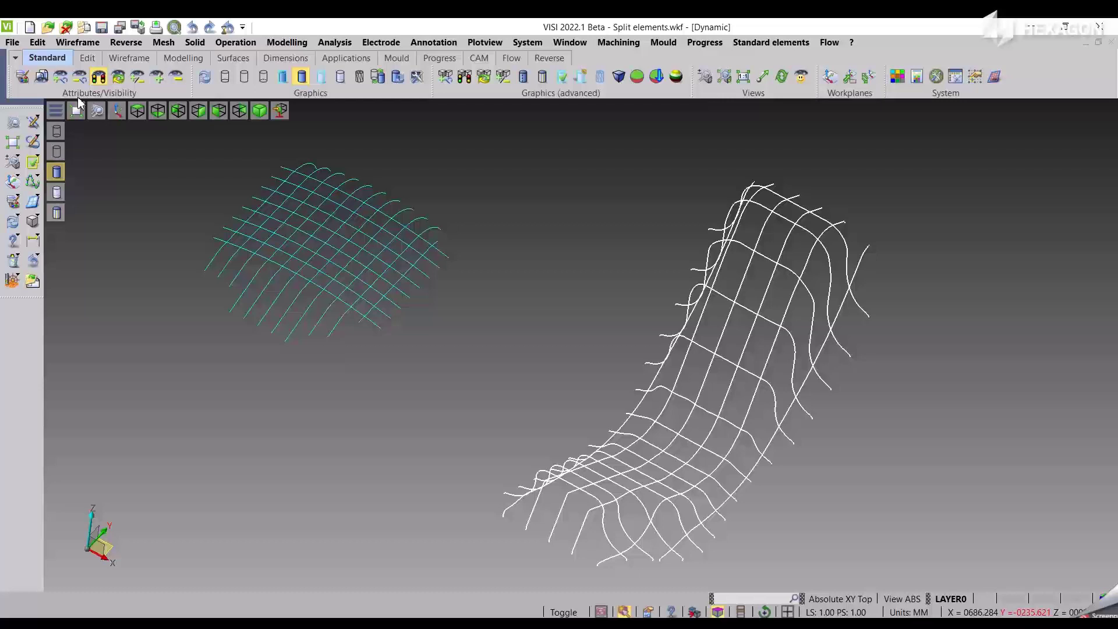
left_click(86, 57)
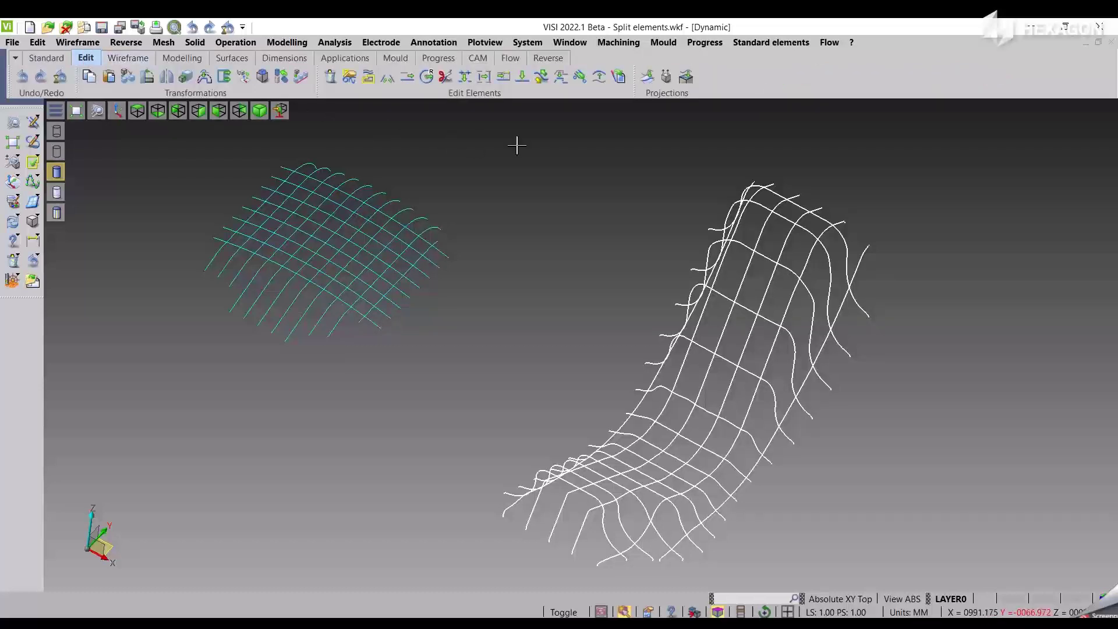
left_click(522, 77)
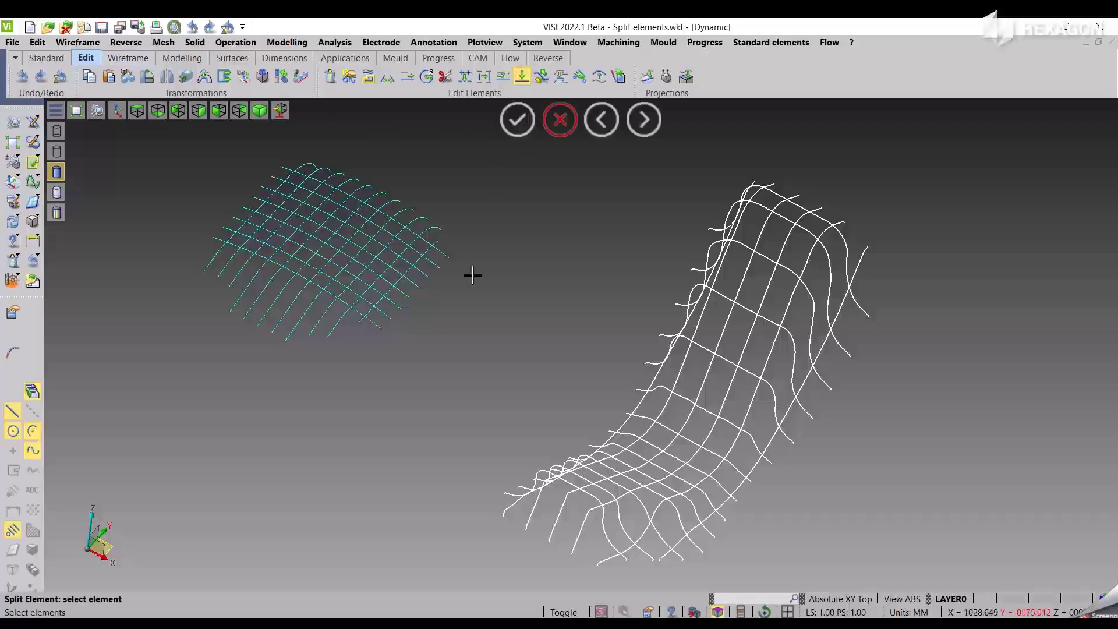
scroll(226, 355, "up", 2)
scroll(337, 531, "up", 2)
scroll(369, 566, "up", 1)
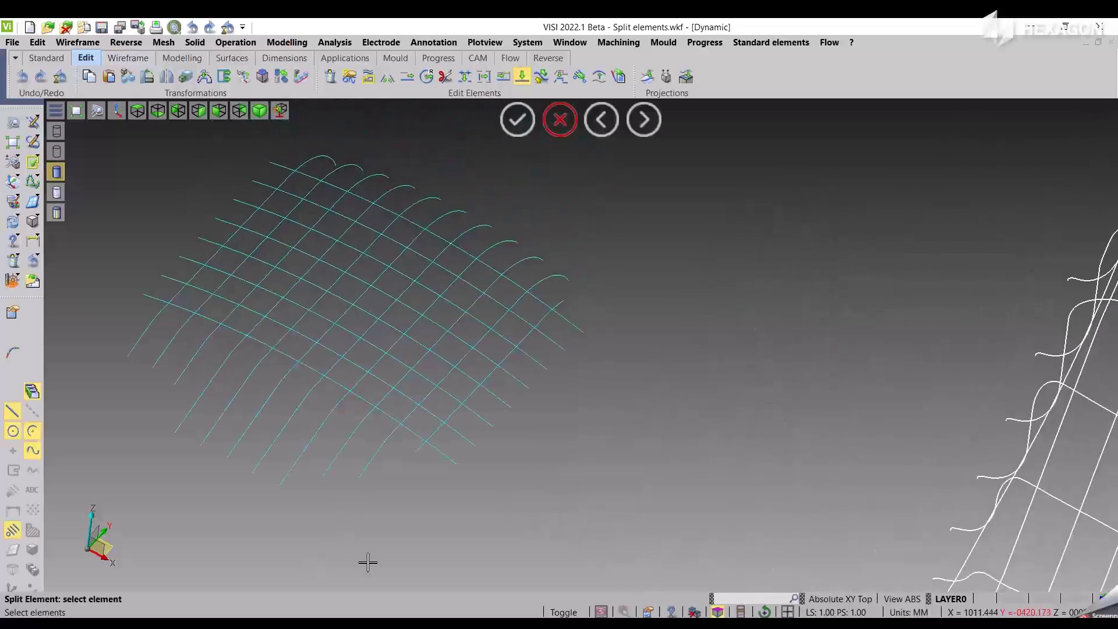
left_click(383, 458)
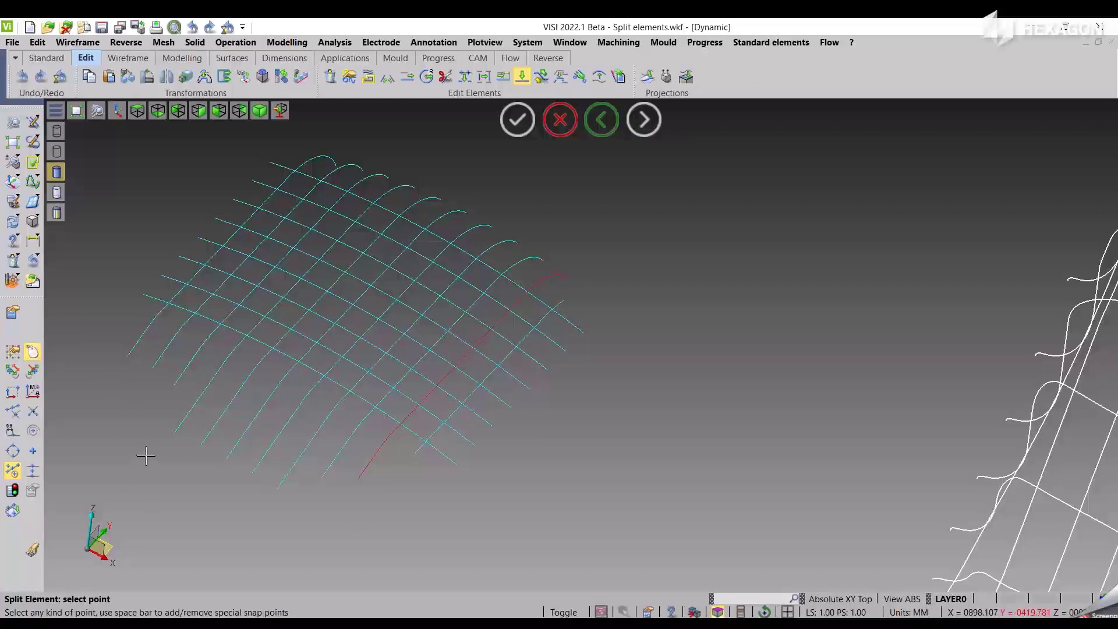
key("Escape")
- Restart Split Element, change the picking mode and pick a cyan curve, then cancel again
right_click(624, 401)
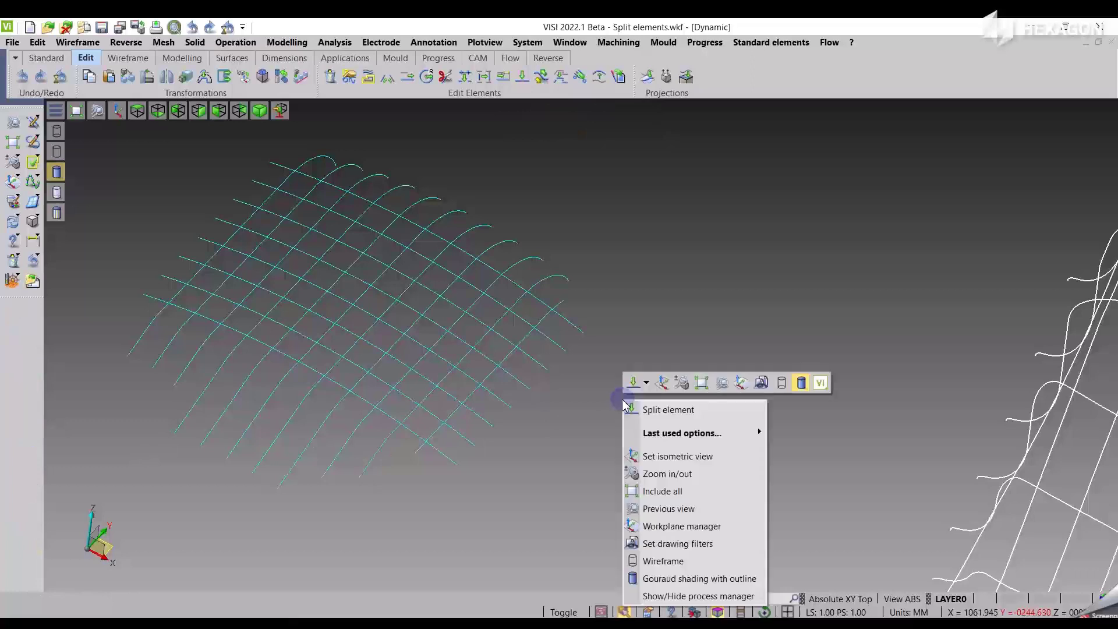
left_click(635, 409)
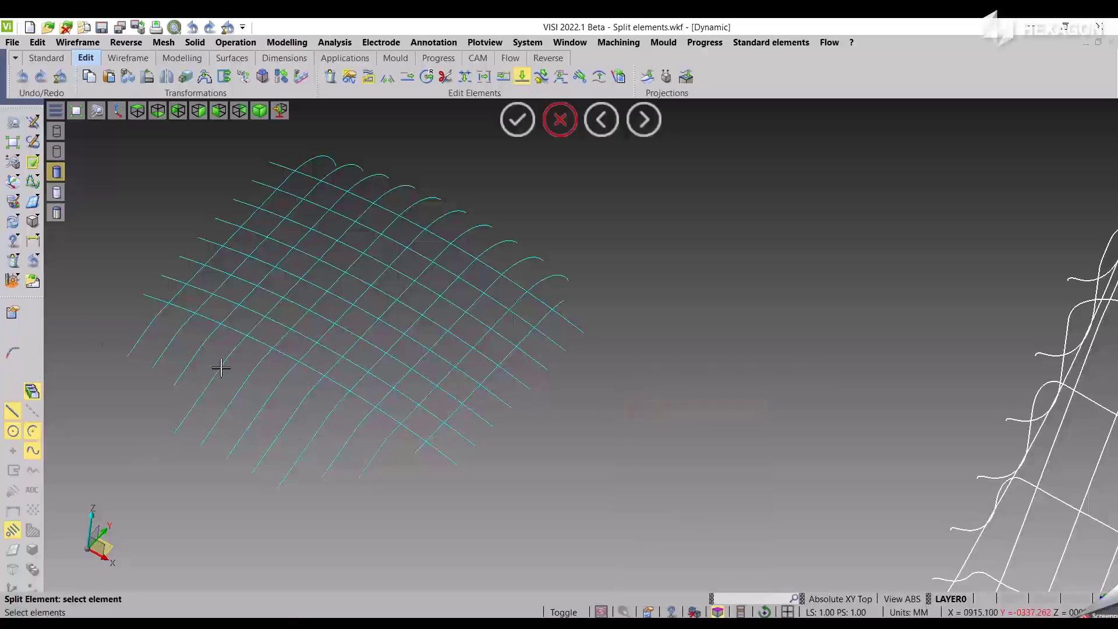
left_click(11, 314)
left_click(387, 448)
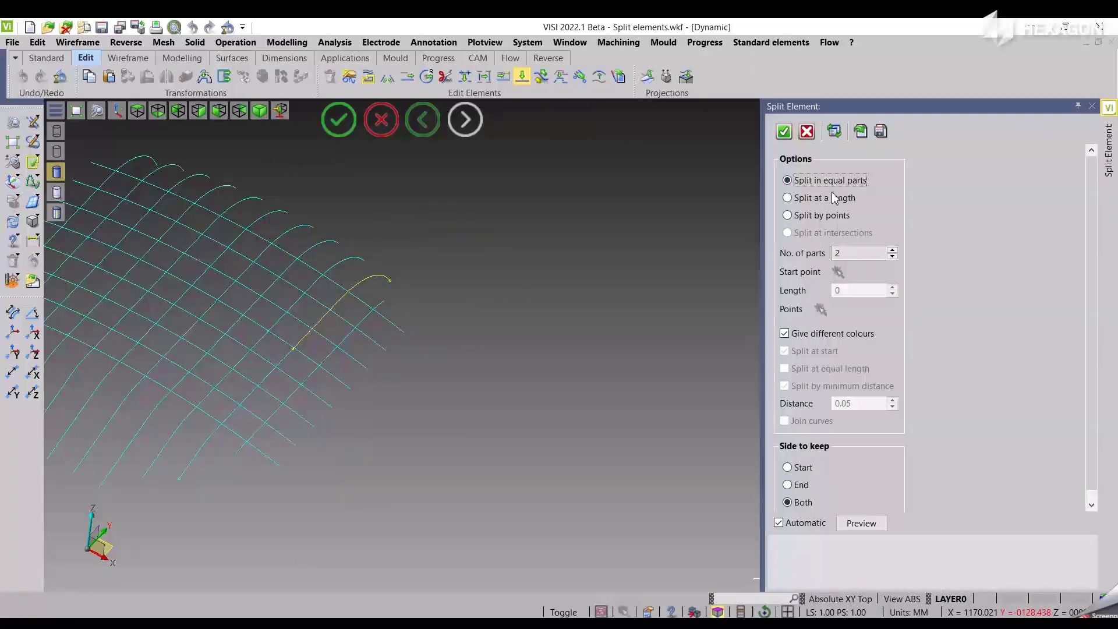
scroll(596, 368, "down", 1)
scroll(589, 364, "down", 1)
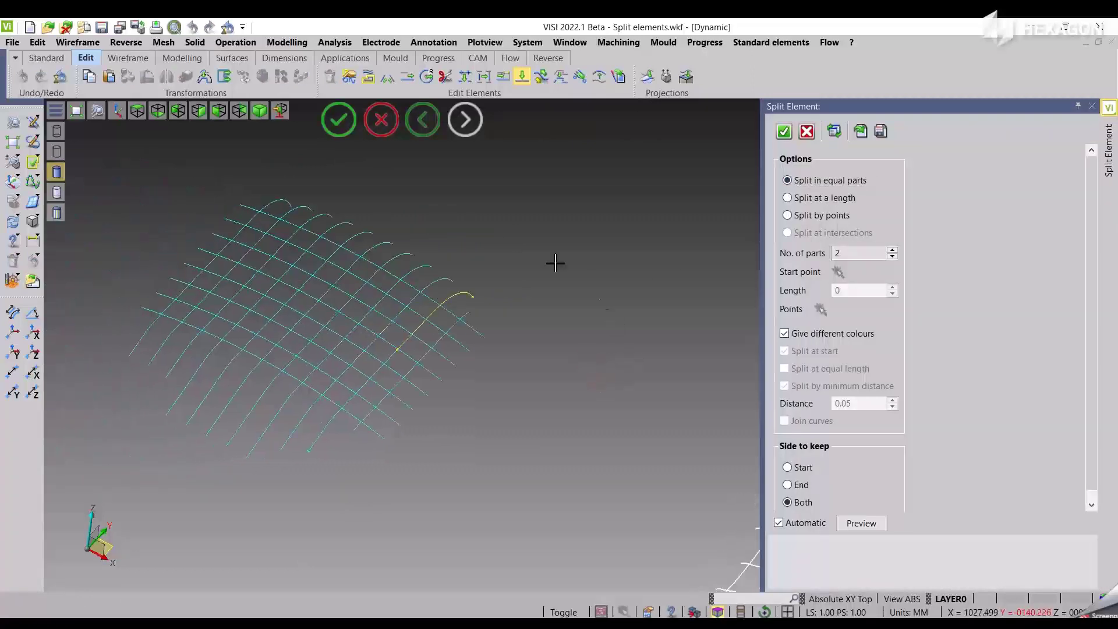
left_click(382, 122)
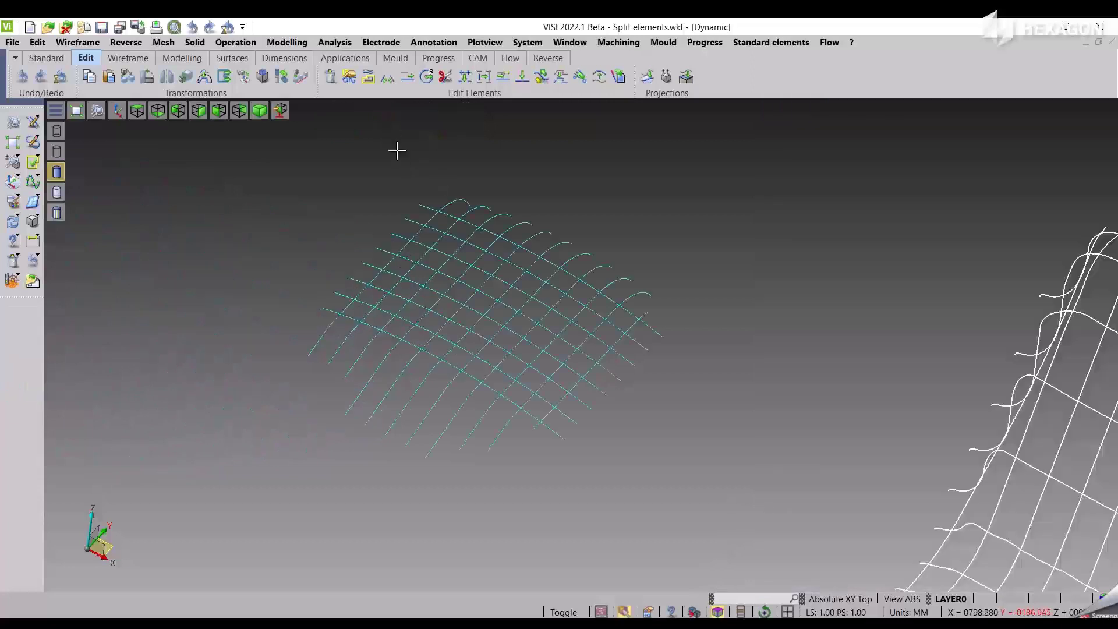
- Box-select the whole cyan grid and choose Split at intersections
right_click(294, 210)
left_click(296, 218)
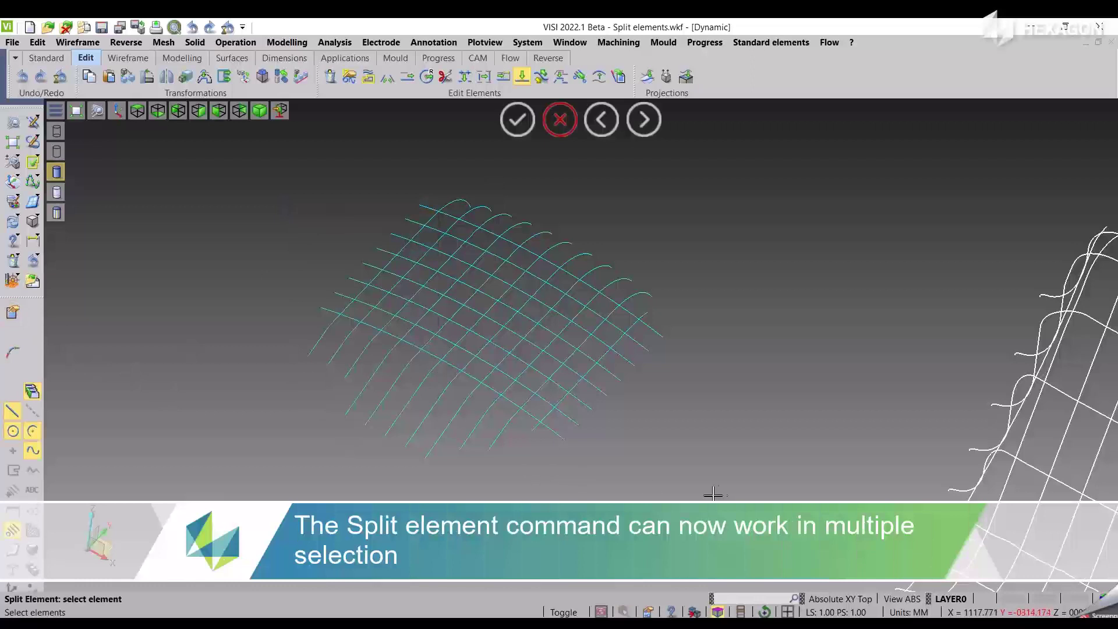
left_click_drag(715, 493, 272, 178)
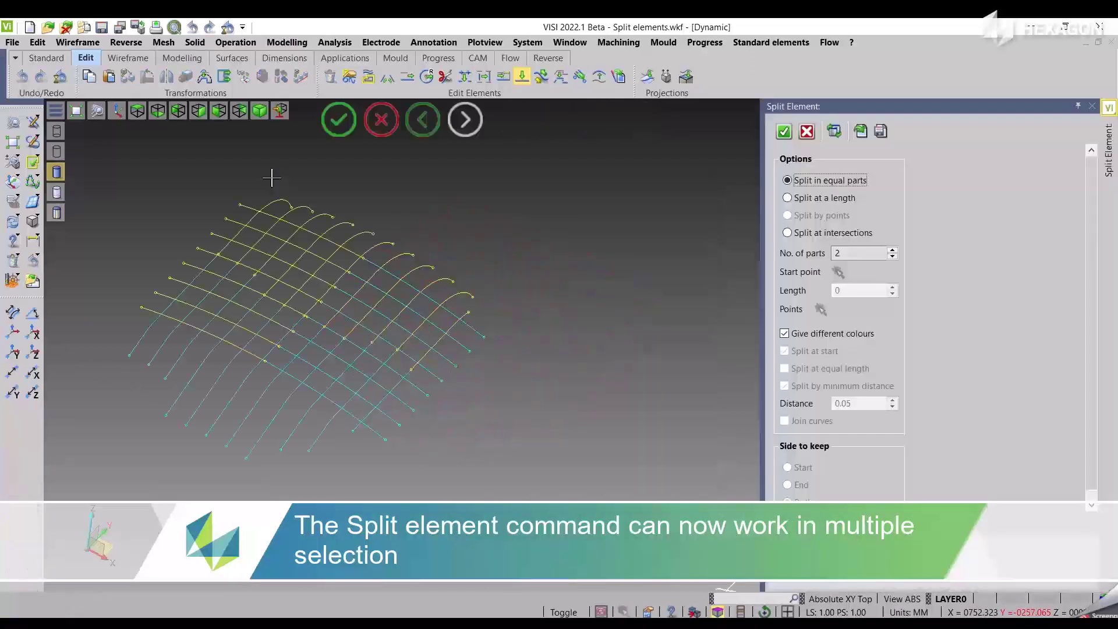
left_click(831, 234)
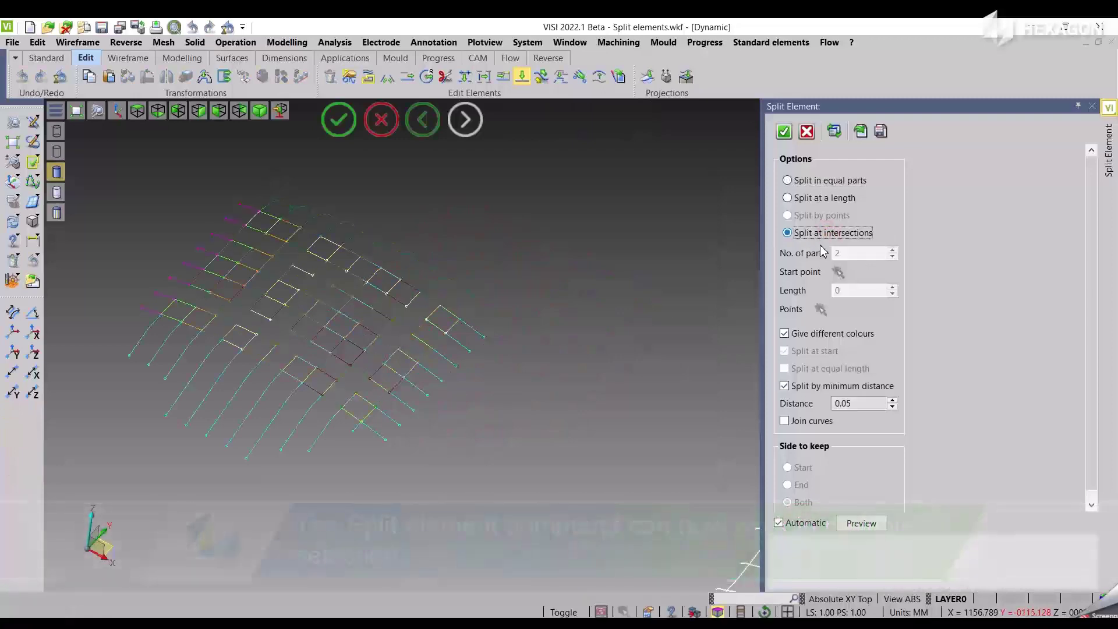
scroll(500, 383, "up", 3)
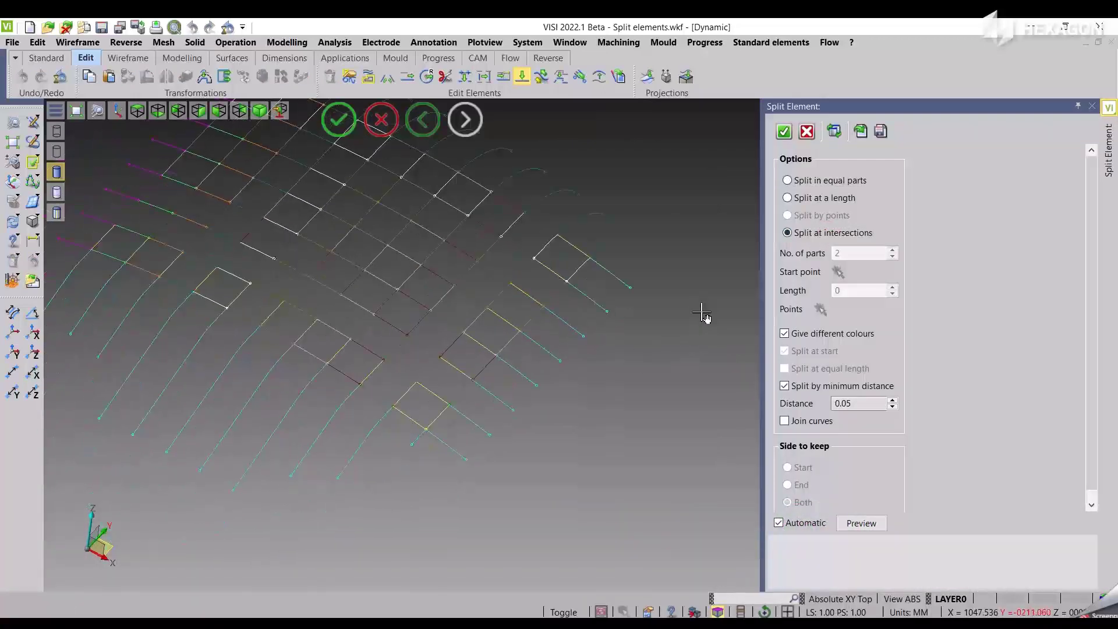
middle_click_drag(501, 383, 711, 369)
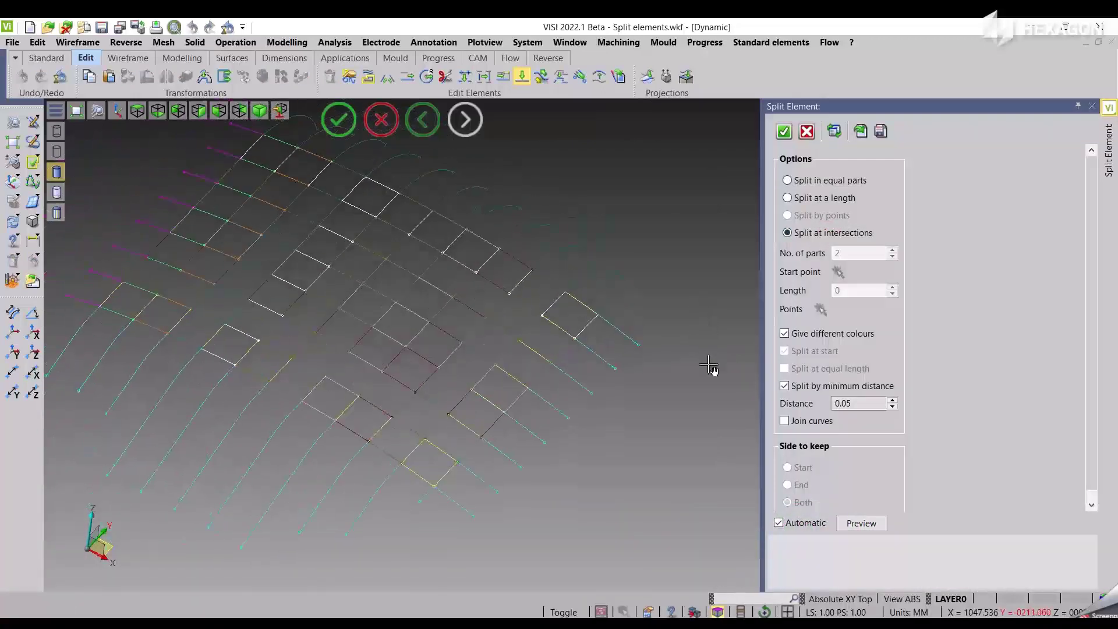
- Uncheck Split by minimum distance, keep Give different colours on, and confirm the split
left_click(809, 387)
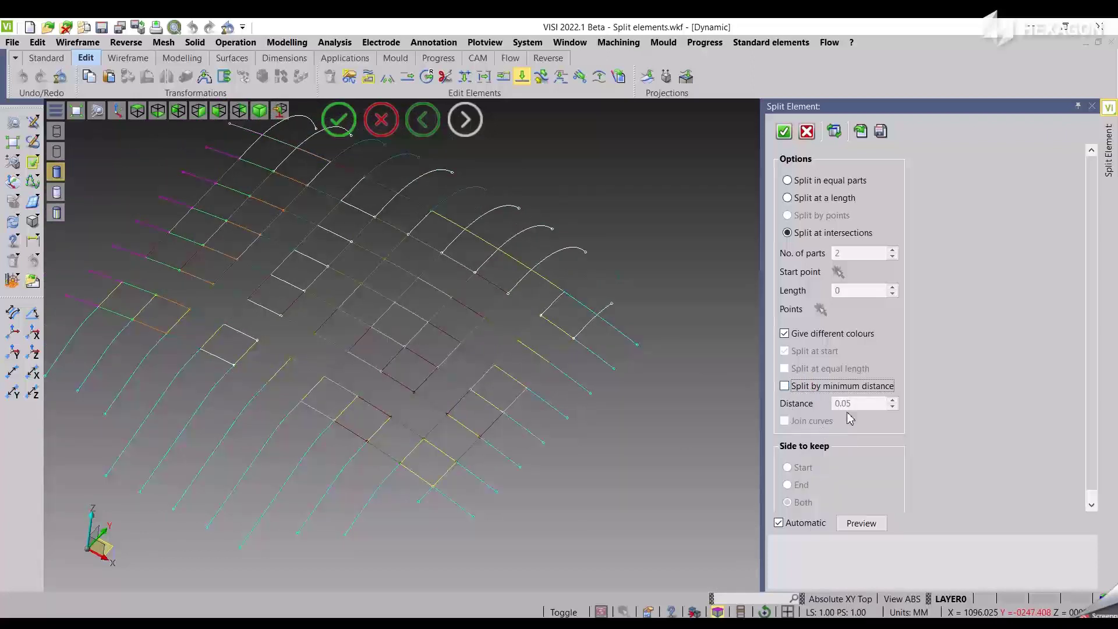
left_click(826, 336)
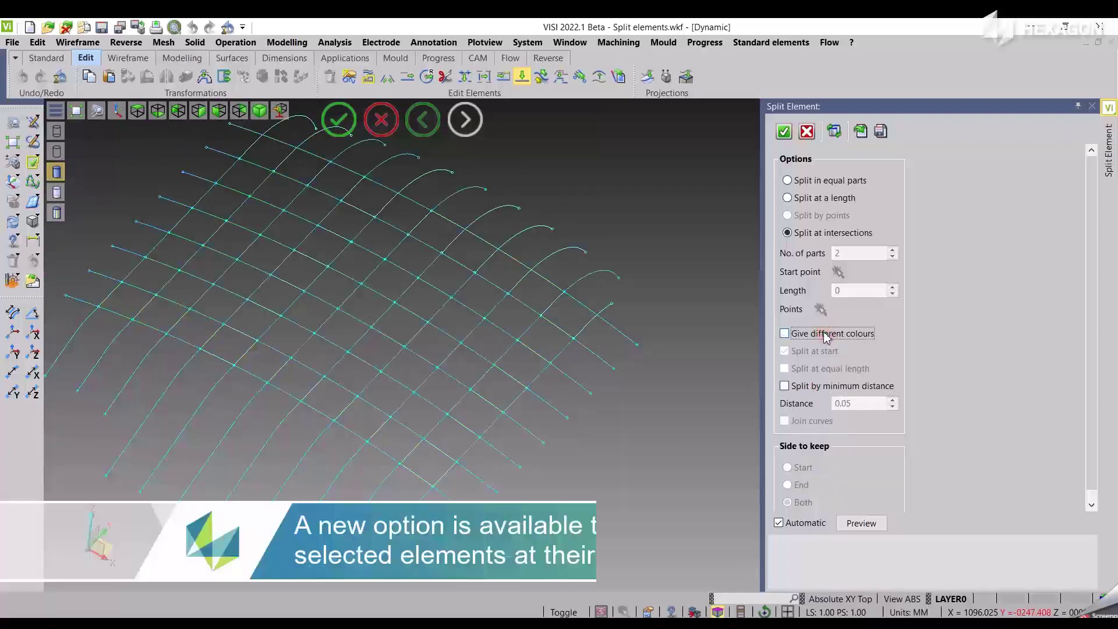
left_click(827, 336)
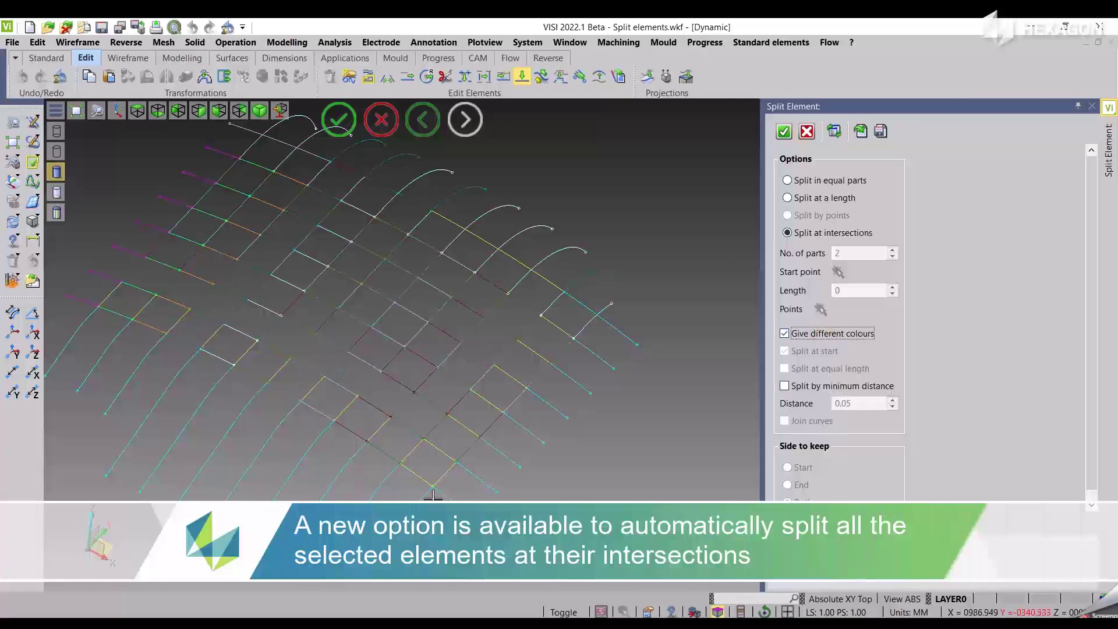
scroll(617, 495, "down", 3)
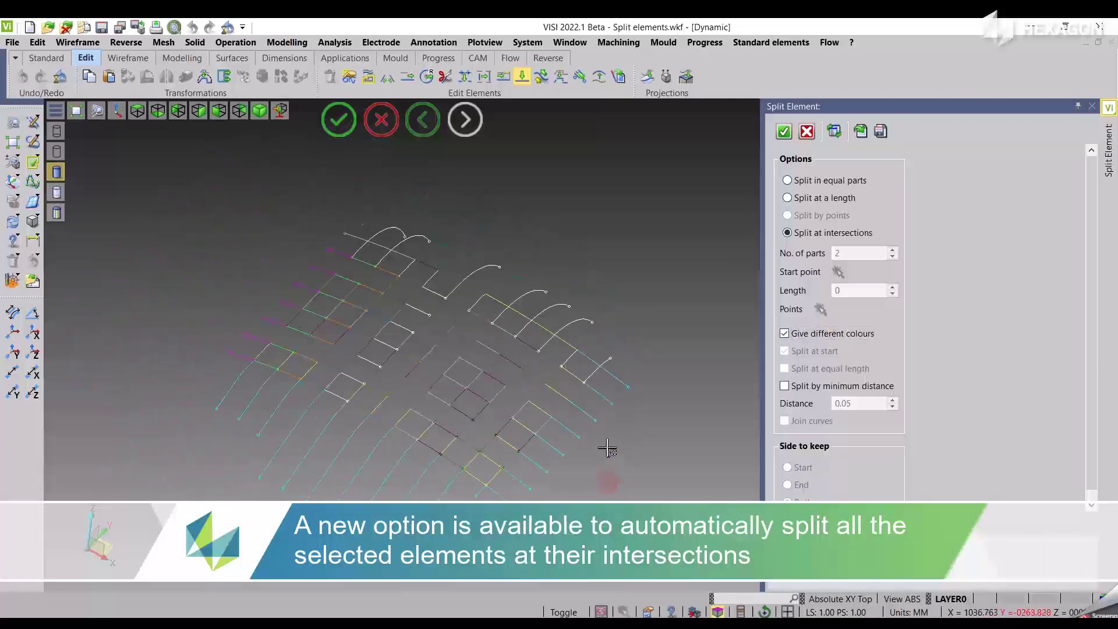
scroll(609, 460, "down", 2)
scroll(424, 402, "down", 2)
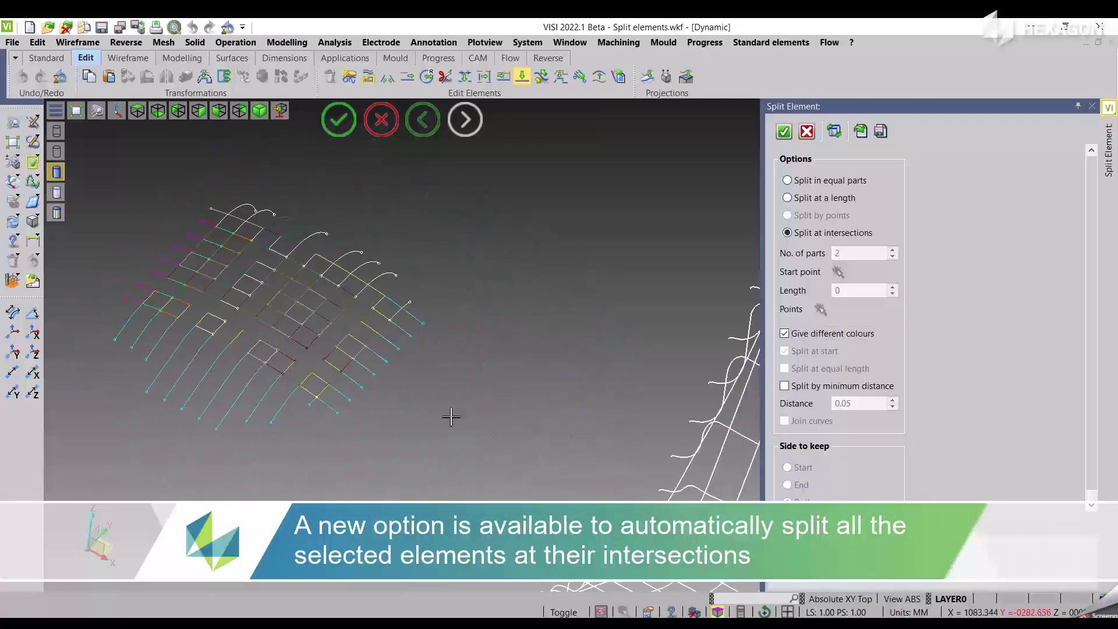
right_click(481, 352)
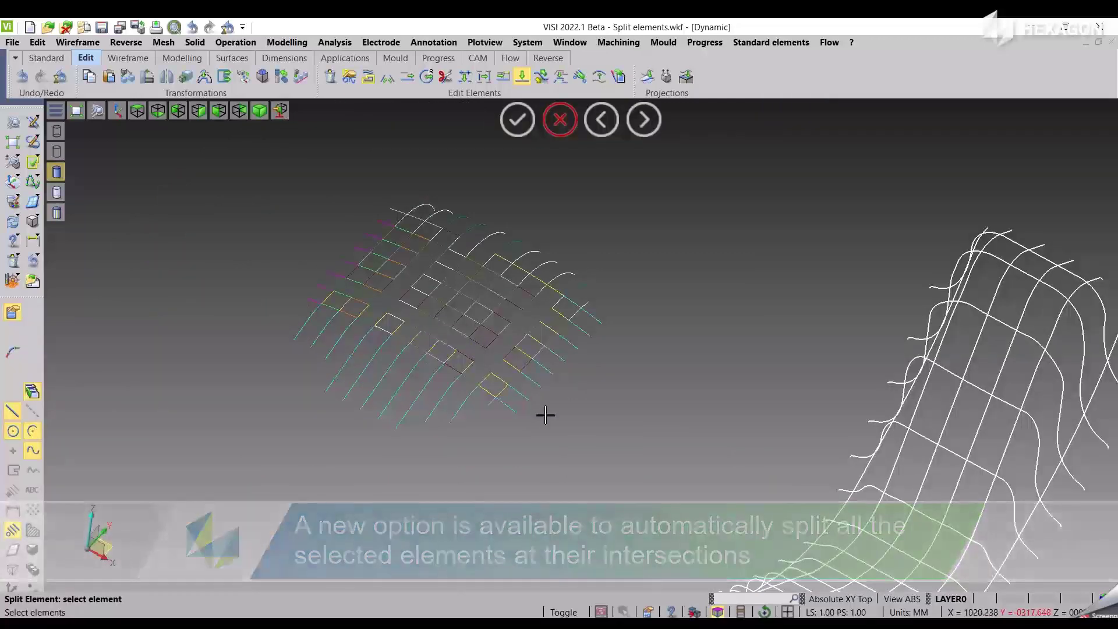
- Inspect the white mesh, switch to the Top view, and open the Wireframe menu
mouse_move(542, 412)
middle_mouse_down()
mouse_move(582, 422)
mouse_move(550, 362)
mouse_move(347, 334)
middle_mouse_up()
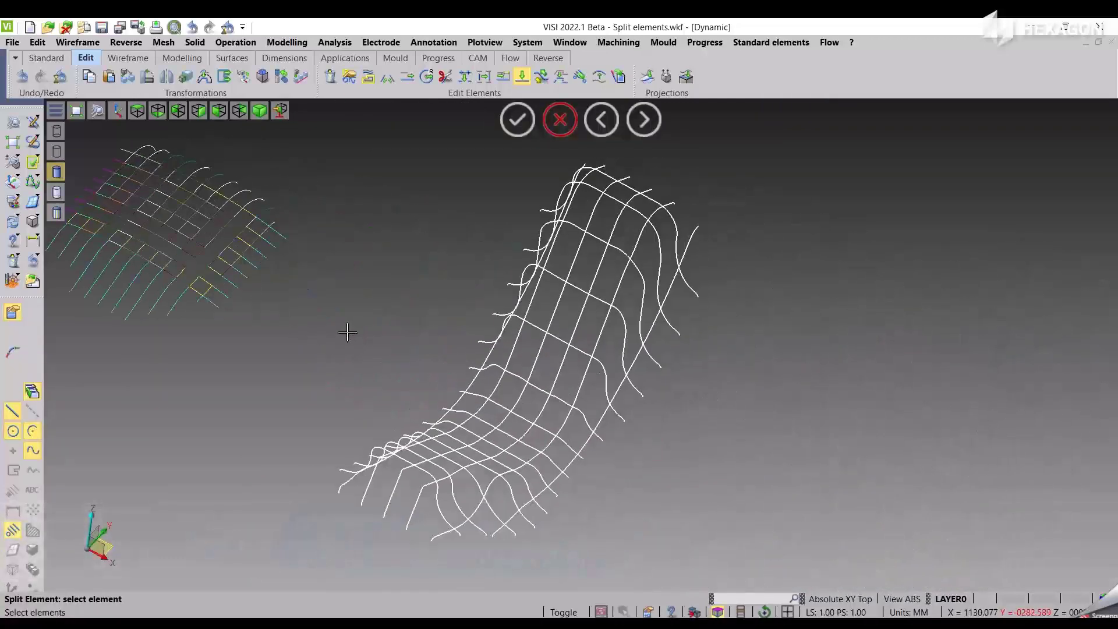
scroll(728, 408, "up", 5)
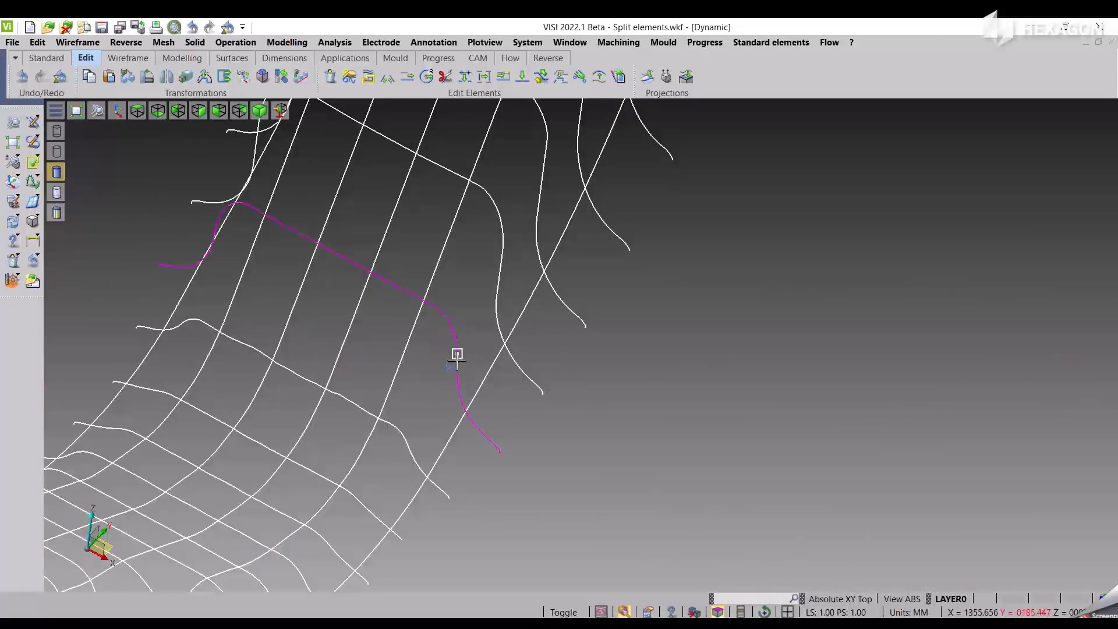
scroll(564, 479, "down", 5)
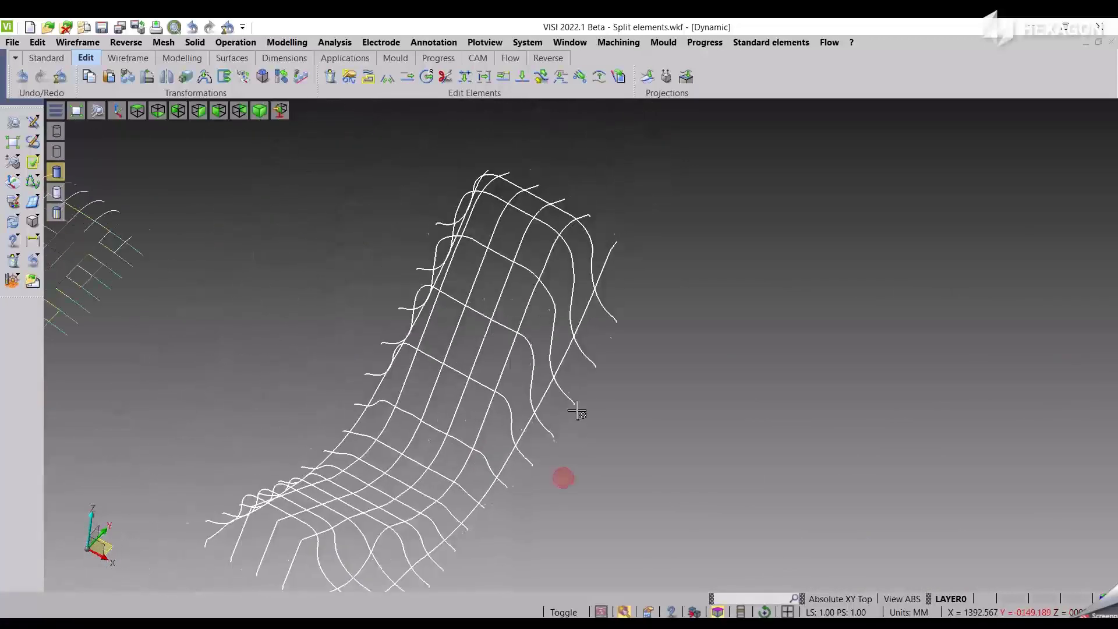
key("ctrl+t")
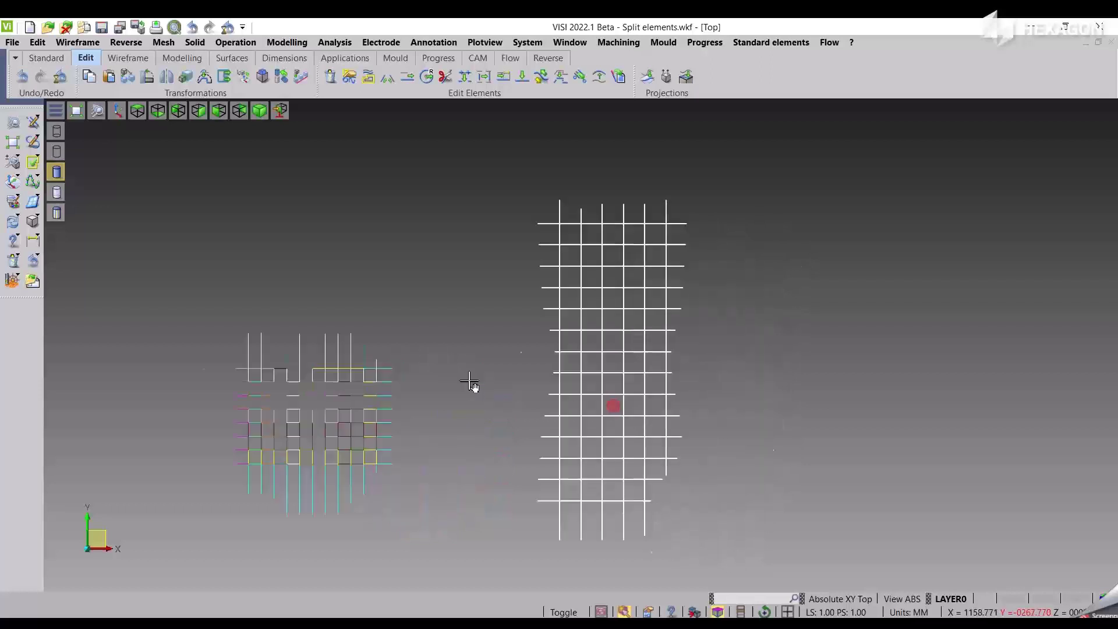
left_click(77, 42)
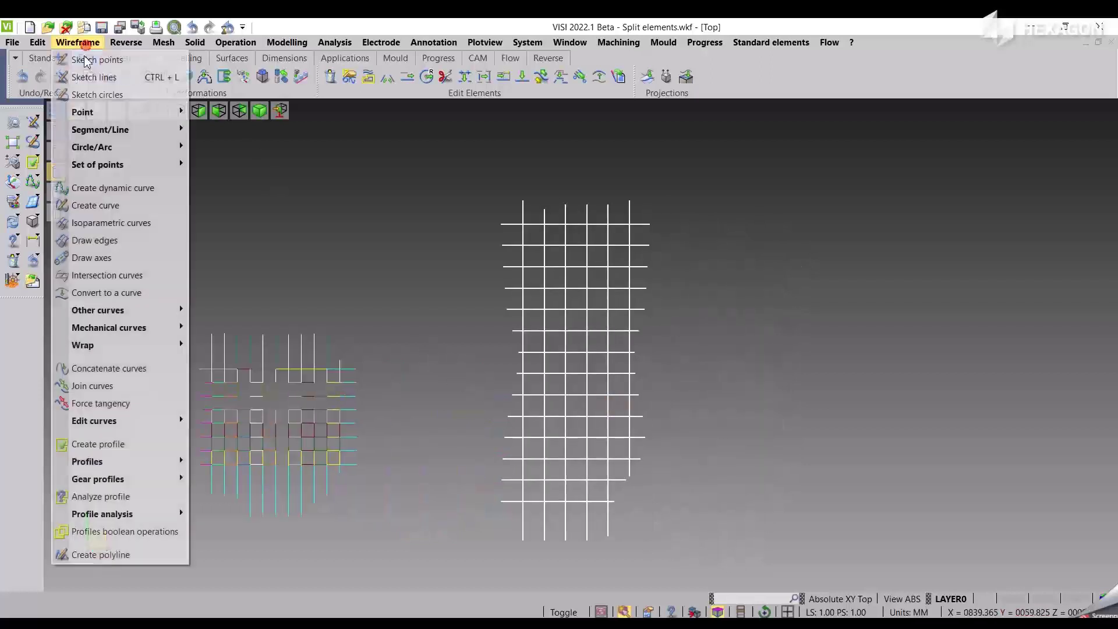
mouse_move(93, 420)
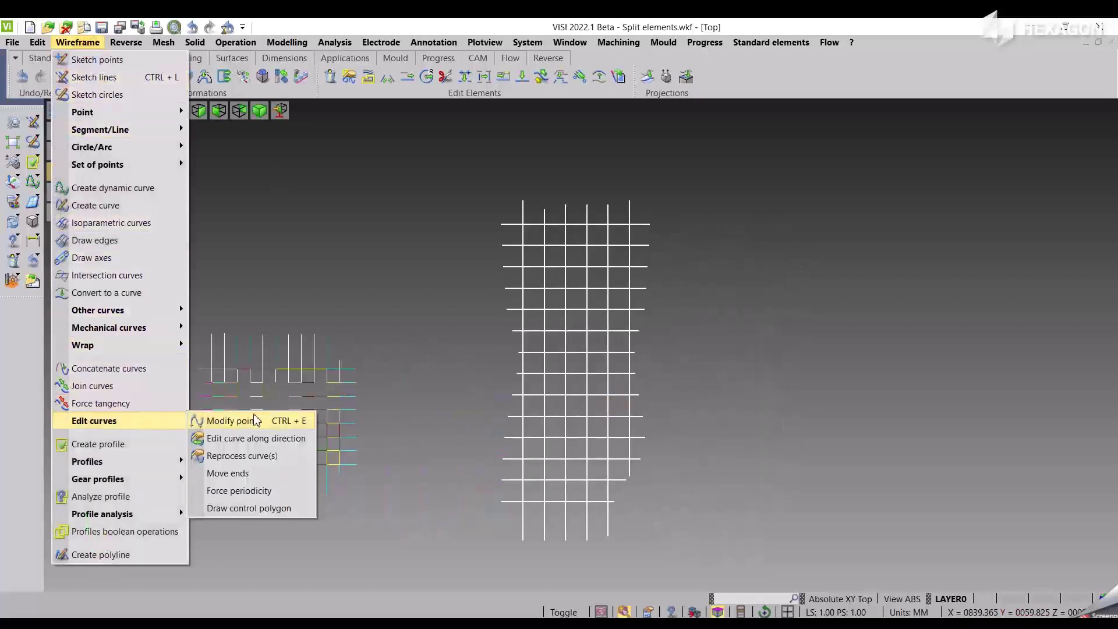
- Reprocess all white-grid curves at 0.01 into smooth order-4 curves, then return to Top view
left_click(236, 455)
left_click_drag(450, 169, 714, 562)
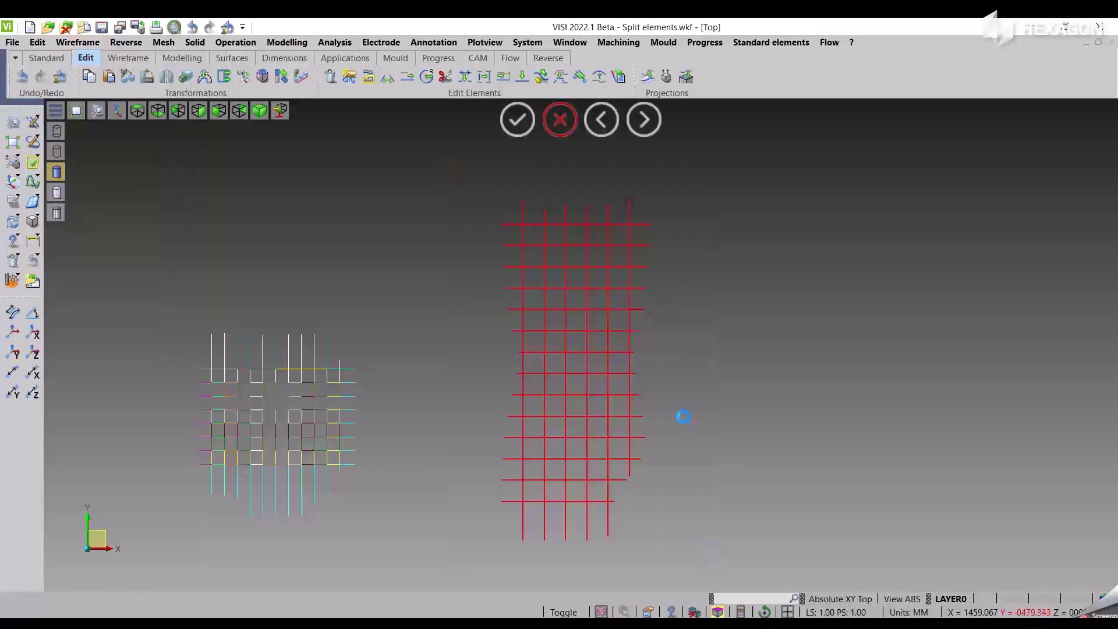
mouse_move(622, 425)
middle_mouse_down()
mouse_move(669, 487)
mouse_move(610, 375)
mouse_move(698, 384)
mouse_move(674, 427)
middle_mouse_up()
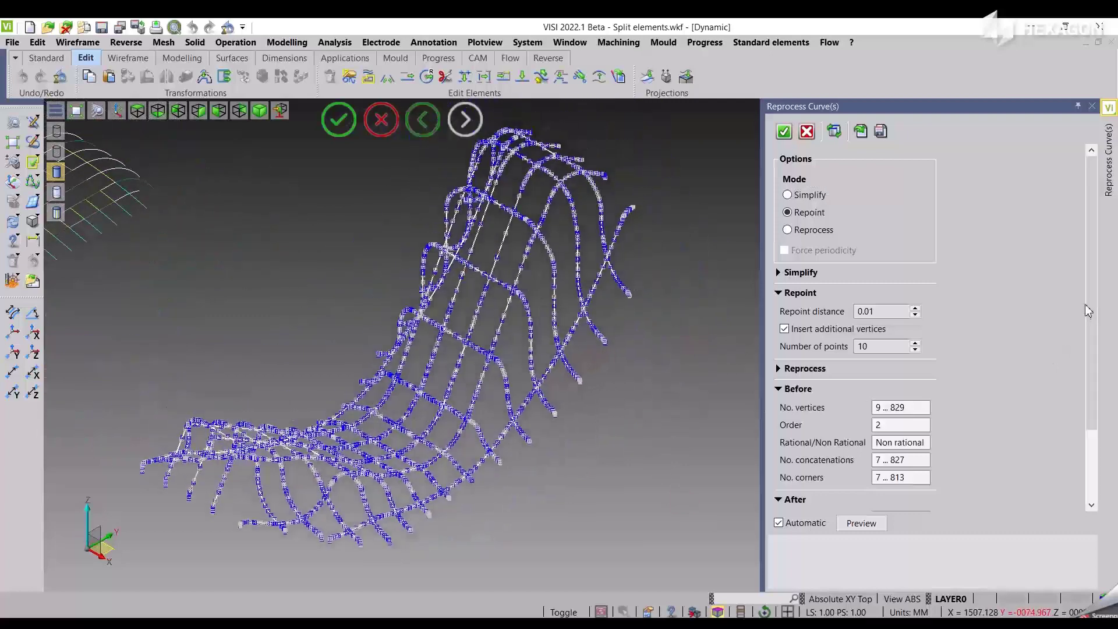
scroll(1091, 300, "down", 3)
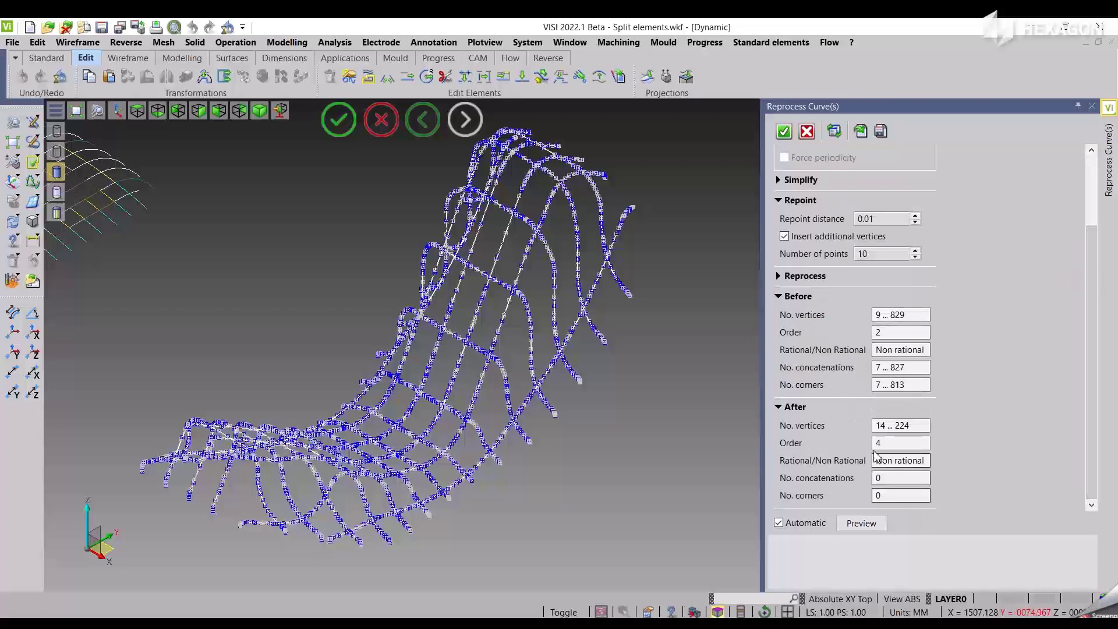
middle_click_drag(639, 489, 630, 439)
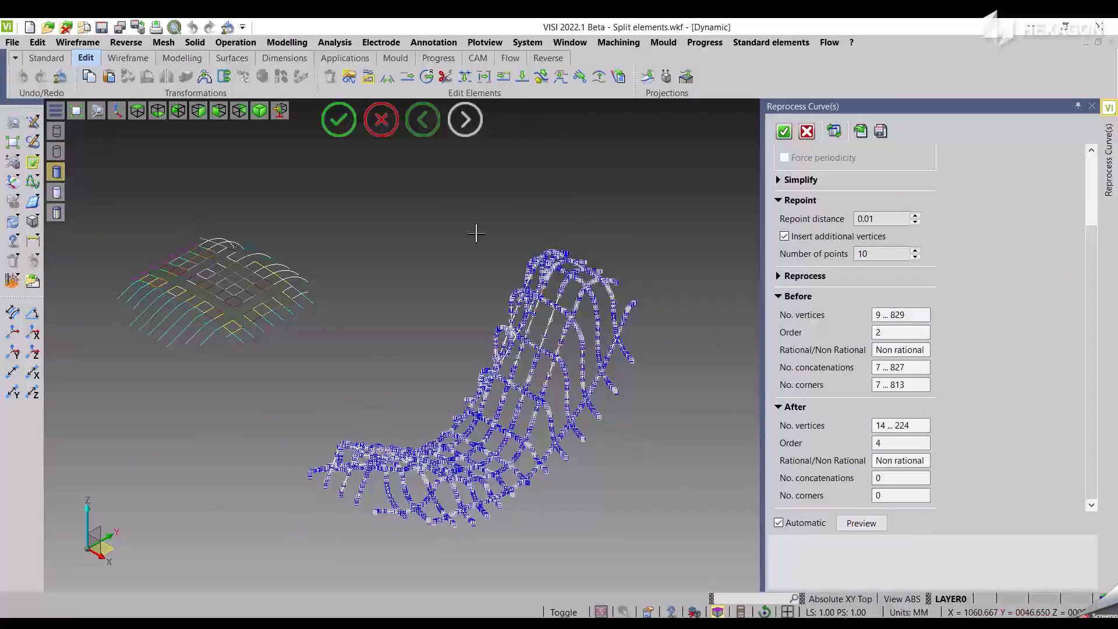
key("Return")
mouse_move(615, 309)
middle_mouse_down()
mouse_move(449, 256)
mouse_move(389, 273)
middle_mouse_up()
key("t")
- Window-select the right white grid for Split Element and enable Split by minimum distance
left_click(522, 76)
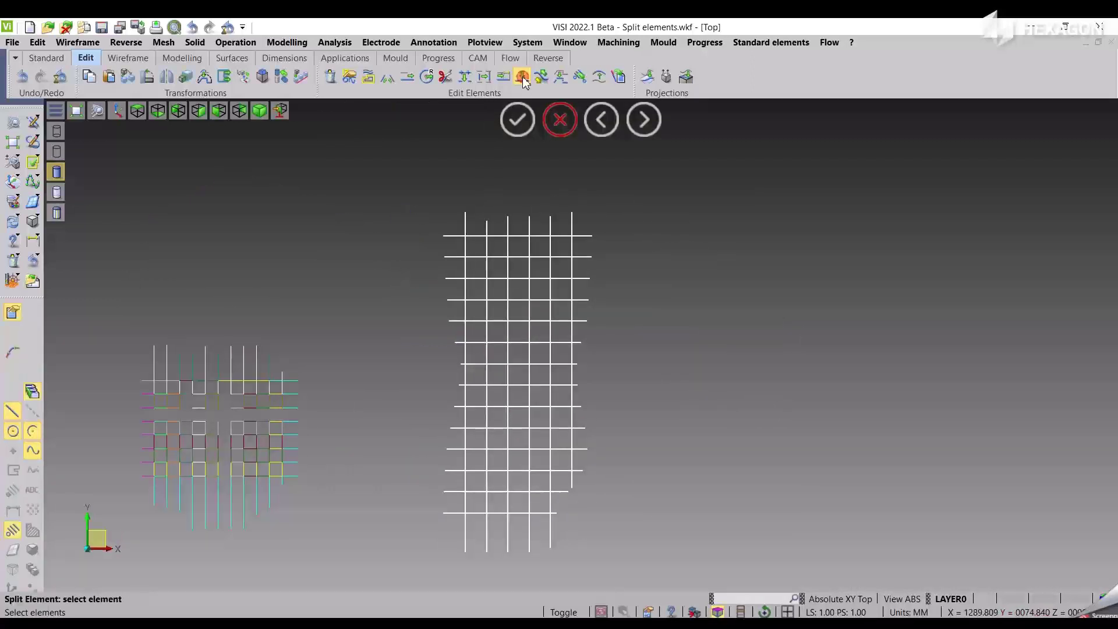
left_click_drag(651, 573, 400, 189)
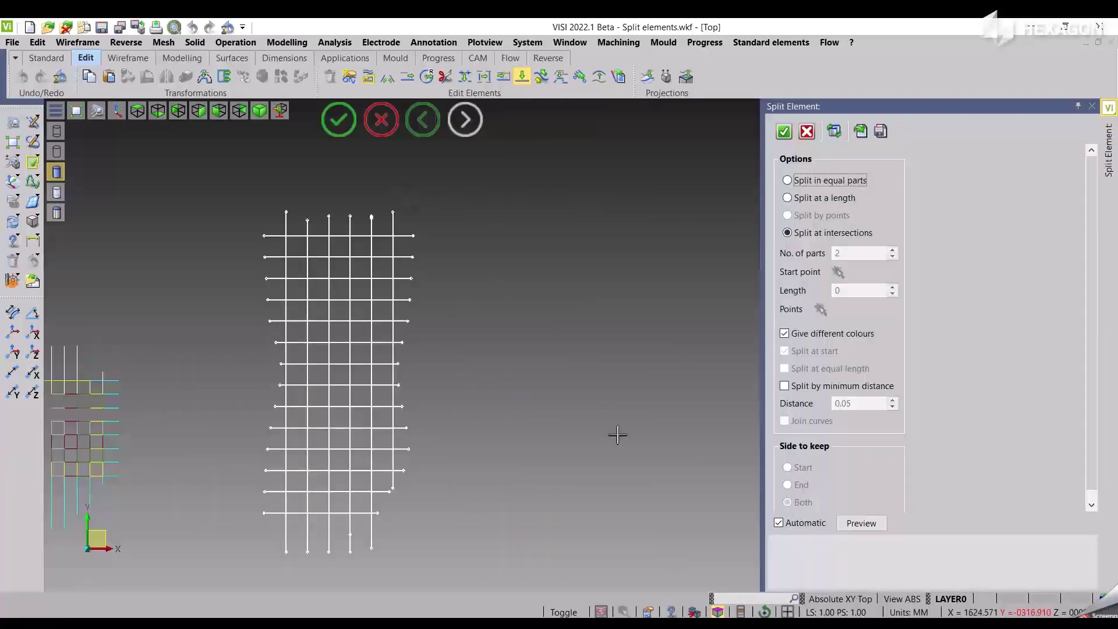
mouse_move(617, 435)
middle_mouse_down()
mouse_move(567, 387)
mouse_move(586, 394)
mouse_move(543, 387)
mouse_move(784, 341)
middle_mouse_up()
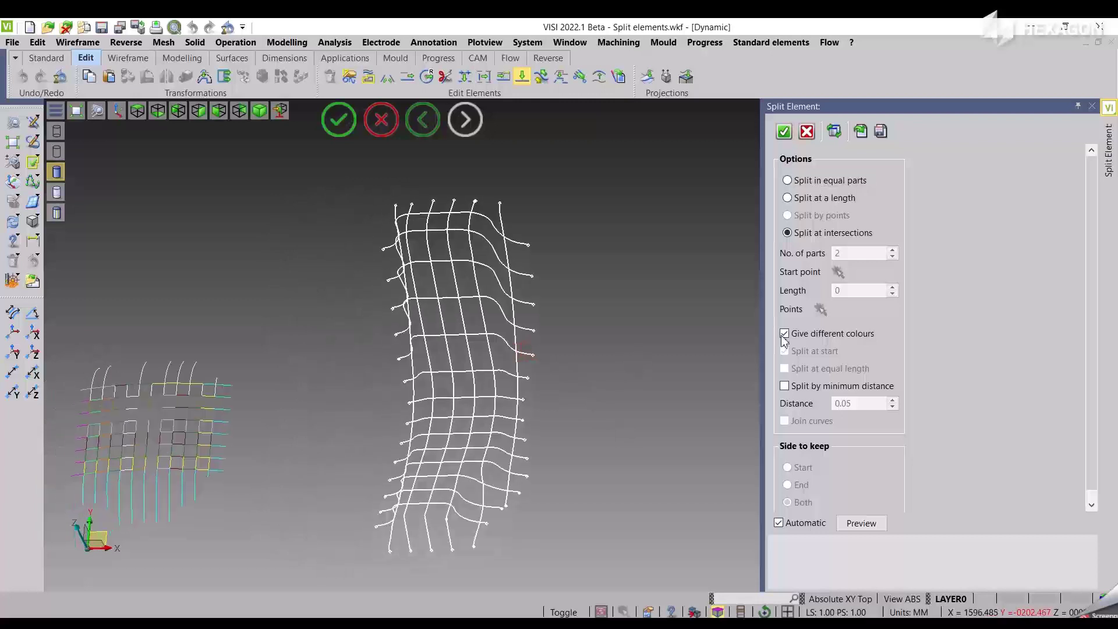
left_click(800, 387)
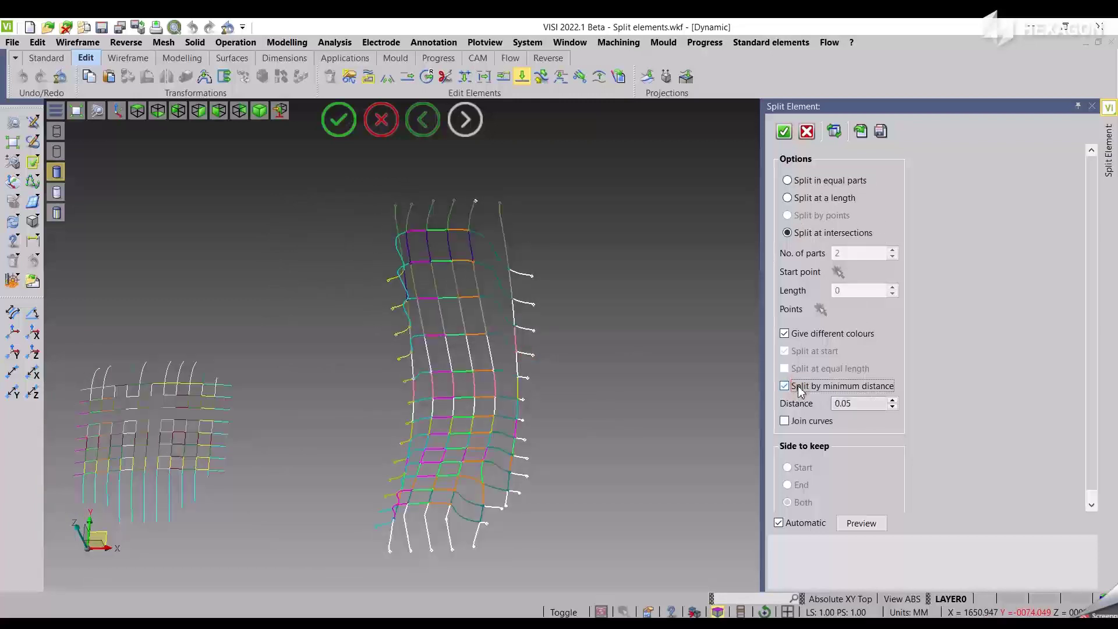
left_click(867, 403)
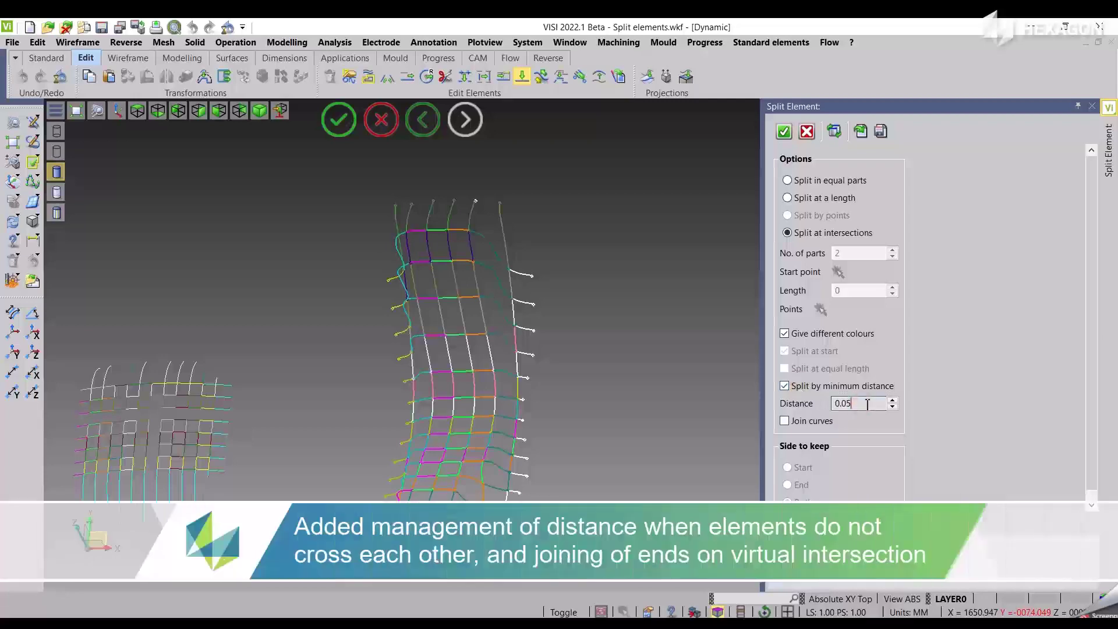
type("0.2")
- Set the minimum split distance to 0.2 and zoom in on a grid junction
key("Tab")
middle_click_drag(664, 422, 533, 389)
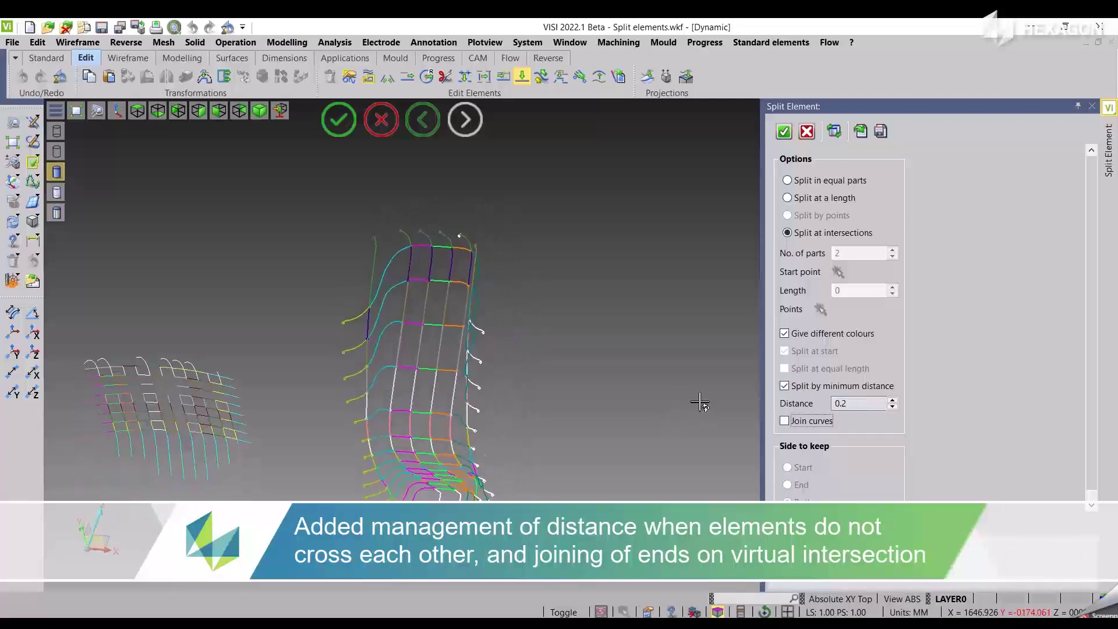
scroll(453, 333, "up", 3)
scroll(419, 479, "up", 2)
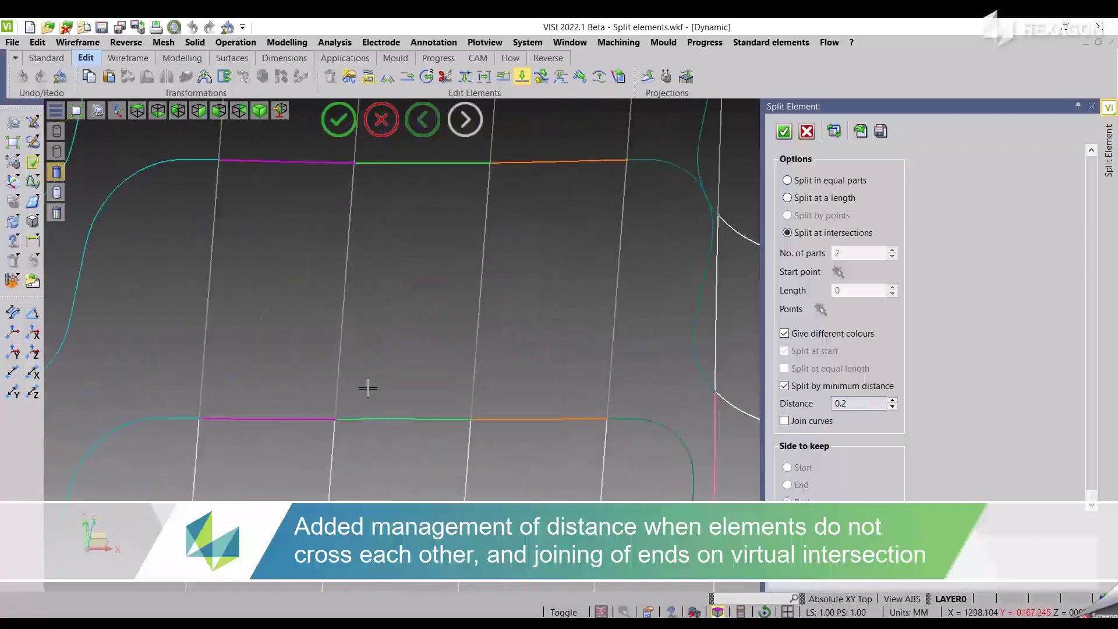
scroll(366, 388, "up", 3)
scroll(367, 479, "up", 2)
mouse_move(465, 319)
middle_mouse_down()
mouse_move(469, 386)
mouse_move(449, 404)
mouse_move(444, 374)
mouse_move(413, 364)
mouse_move(379, 474)
mouse_move(352, 437)
mouse_move(444, 390)
middle_mouse_up()
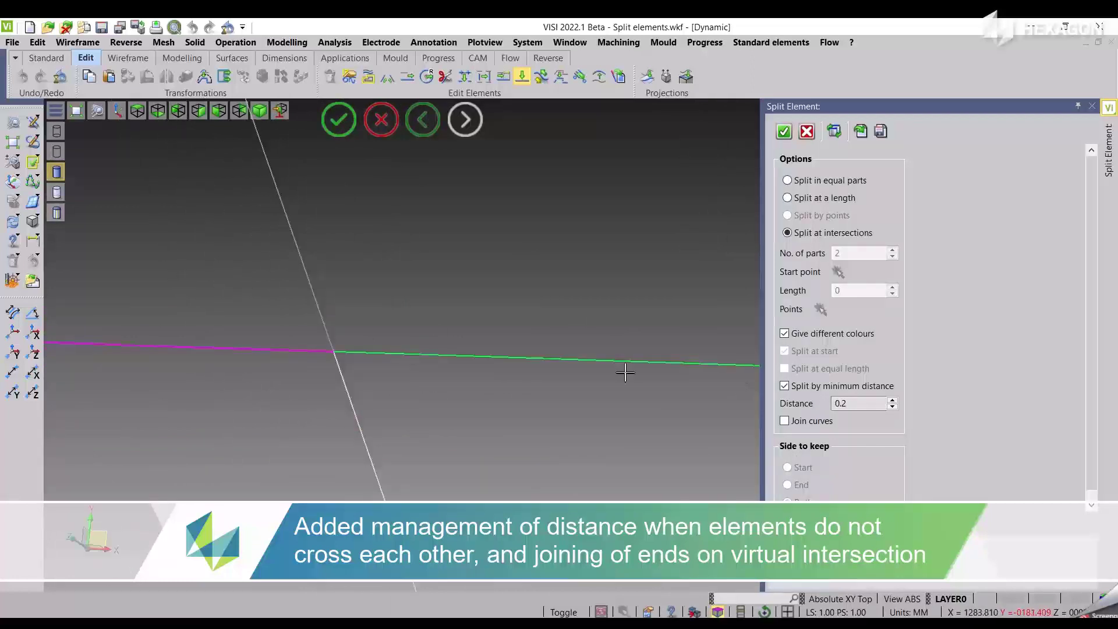
mouse_move(625, 373)
middle_mouse_down()
mouse_move(375, 379)
mouse_move(342, 494)
mouse_move(459, 330)
middle_mouse_up()
mouse_move(292, 375)
middle_mouse_down()
mouse_move(324, 449)
mouse_move(311, 280)
mouse_move(469, 419)
mouse_move(452, 295)
mouse_move(451, 375)
mouse_move(576, 388)
middle_mouse_up()
scroll(593, 382, "up", 2)
scroll(494, 446, "up", 3)
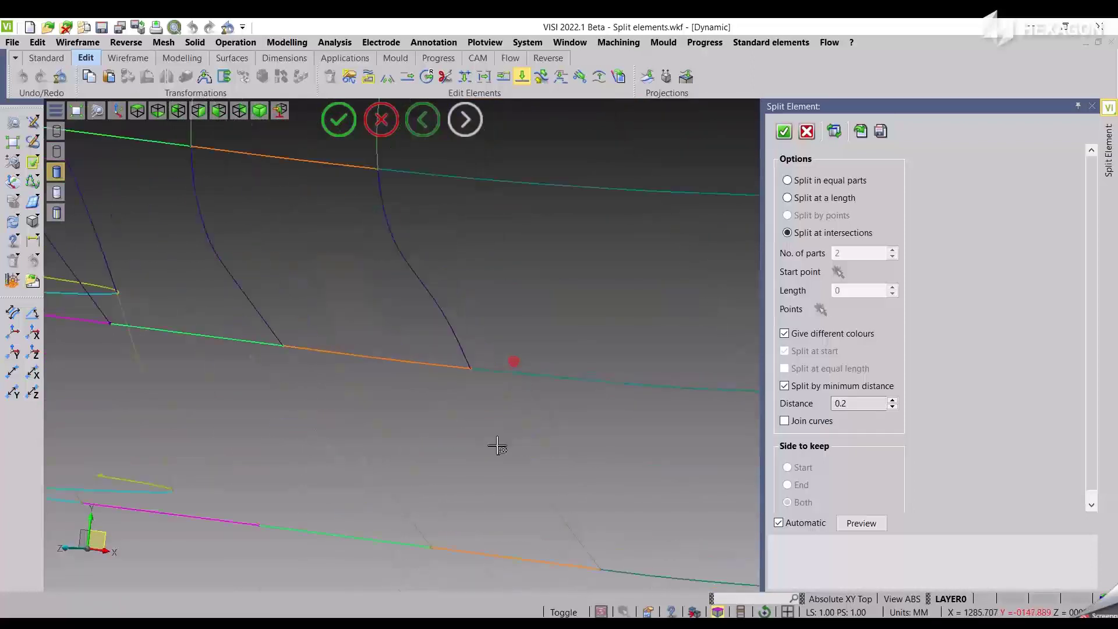
scroll(424, 491, "up", 2)
mouse_move(401, 431)
middle_mouse_down()
mouse_move(369, 509)
mouse_move(359, 429)
mouse_move(357, 499)
mouse_move(343, 475)
mouse_move(489, 497)
mouse_move(432, 449)
mouse_move(428, 485)
middle_mouse_up()
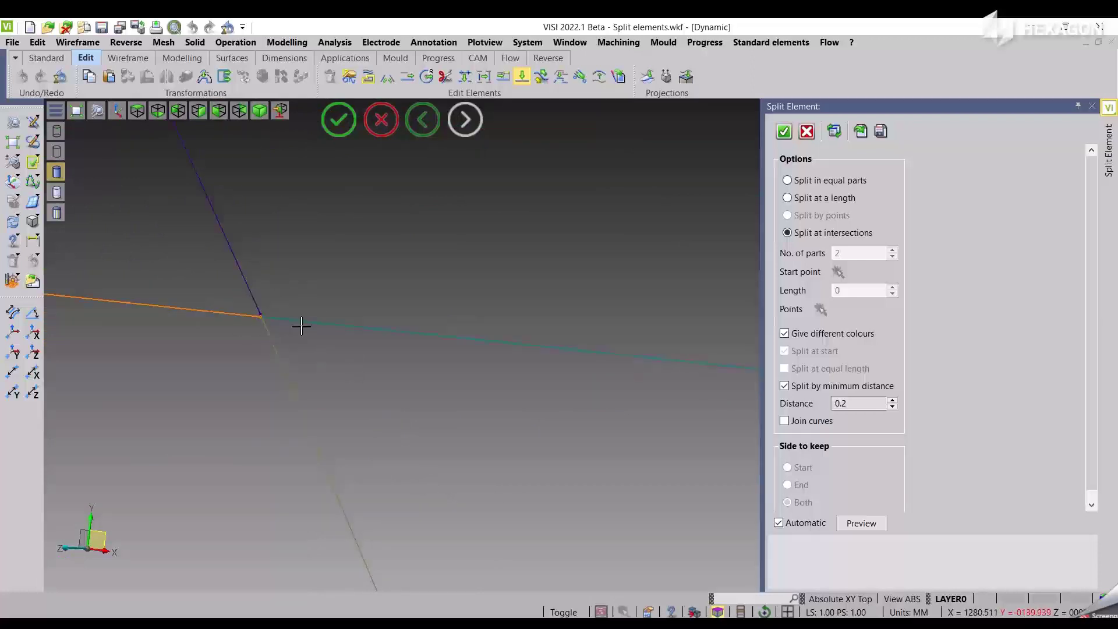
- Orbit and zoom around the crossings to inspect the split preview
scroll(448, 243, "down", 2)
scroll(431, 437, "down", 1)
scroll(436, 314, "down", 2)
scroll(441, 297, "down", 2)
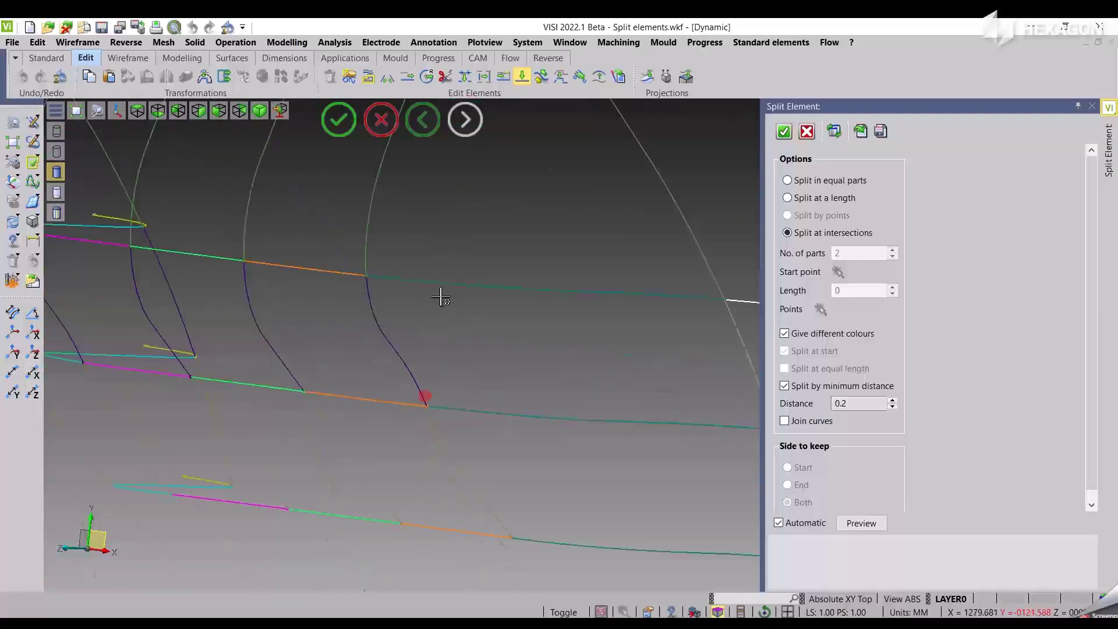
scroll(432, 341, "down", 2)
middle_click_drag(471, 377, 484, 331)
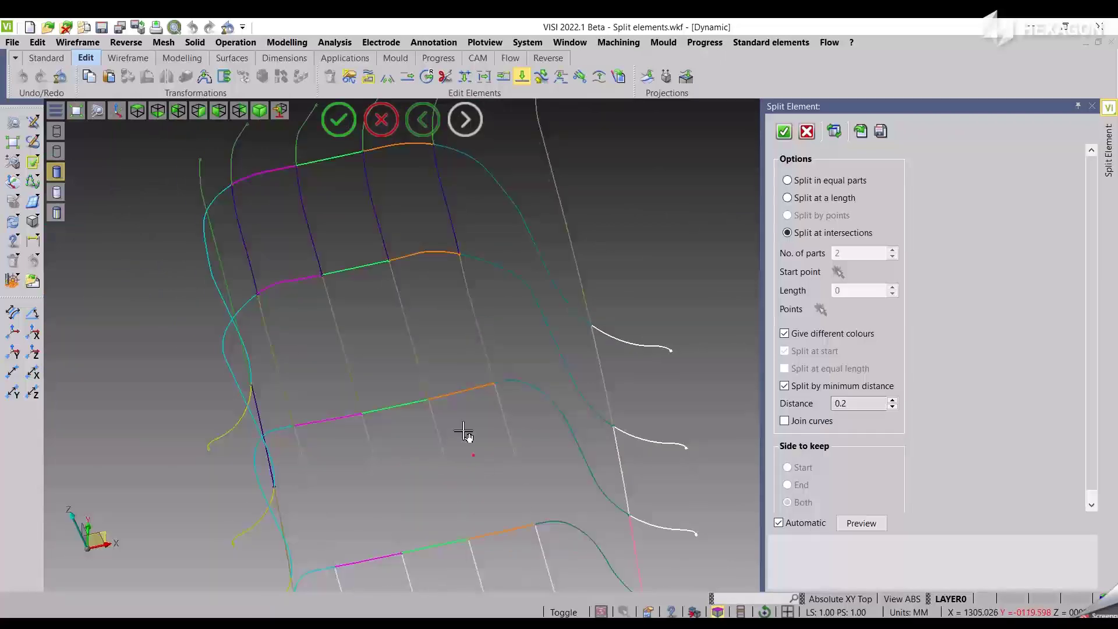
mouse_move(464, 432)
middle_mouse_down()
mouse_move(487, 403)
mouse_move(406, 408)
middle_mouse_up()
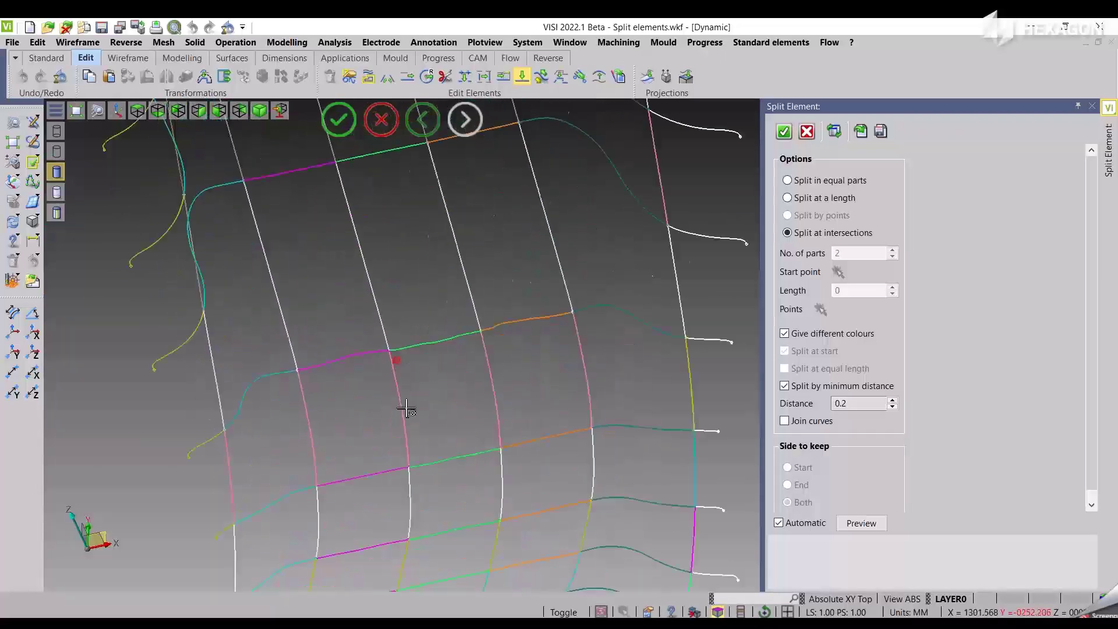
scroll(410, 396, "up", 3)
scroll(414, 408, "up", 2)
scroll(378, 407, "up", 2)
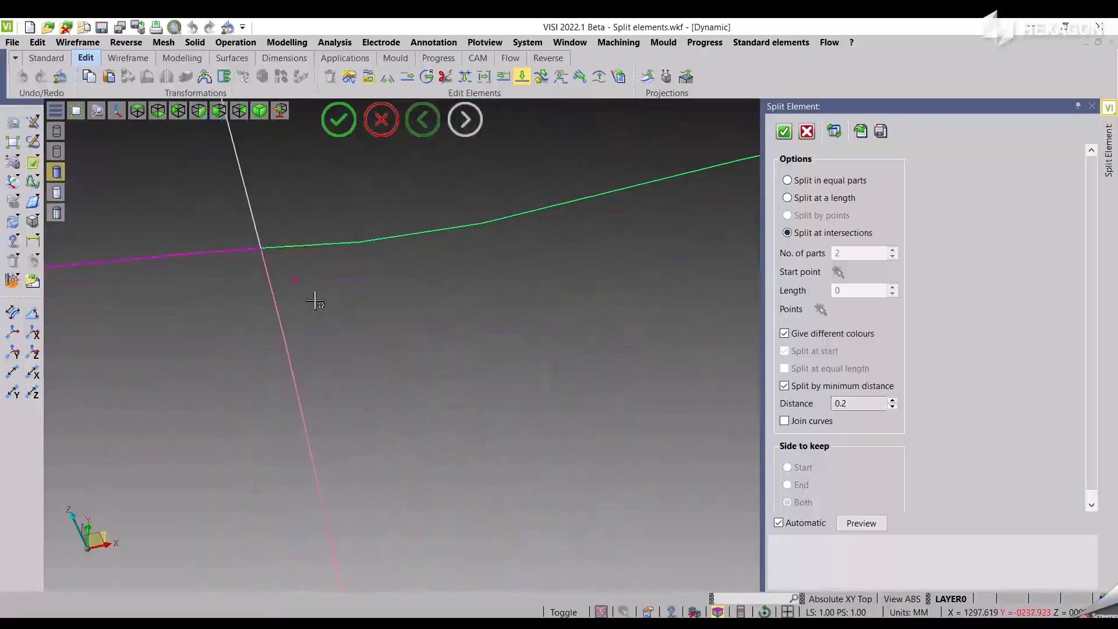
mouse_move(314, 300)
middle_mouse_down()
mouse_move(354, 381)
mouse_move(474, 459)
mouse_move(407, 352)
mouse_move(395, 543)
mouse_move(379, 394)
mouse_move(416, 327)
mouse_move(389, 299)
mouse_move(395, 254)
mouse_move(526, 395)
mouse_move(452, 365)
mouse_move(482, 250)
mouse_move(577, 477)
middle_mouse_up()
mouse_move(290, 378)
middle_mouse_down()
mouse_move(280, 516)
mouse_move(270, 452)
mouse_move(514, 466)
mouse_move(479, 475)
middle_mouse_up()
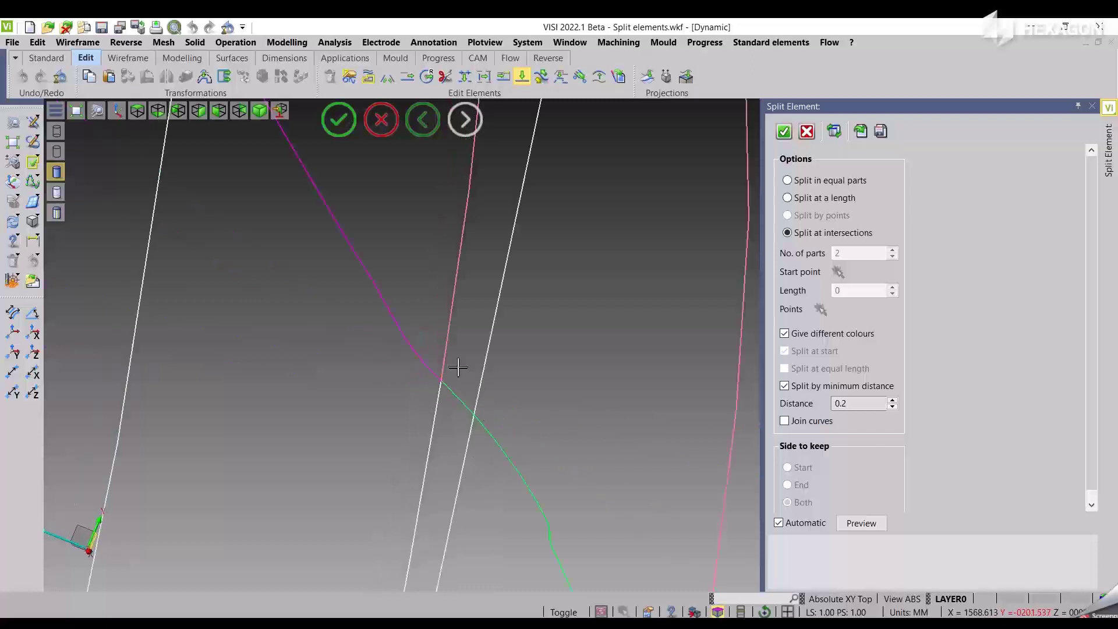
mouse_move(457, 367)
middle_mouse_down()
mouse_move(419, 512)
mouse_move(379, 568)
mouse_move(504, 399)
mouse_move(489, 441)
mouse_move(472, 446)
middle_mouse_up()
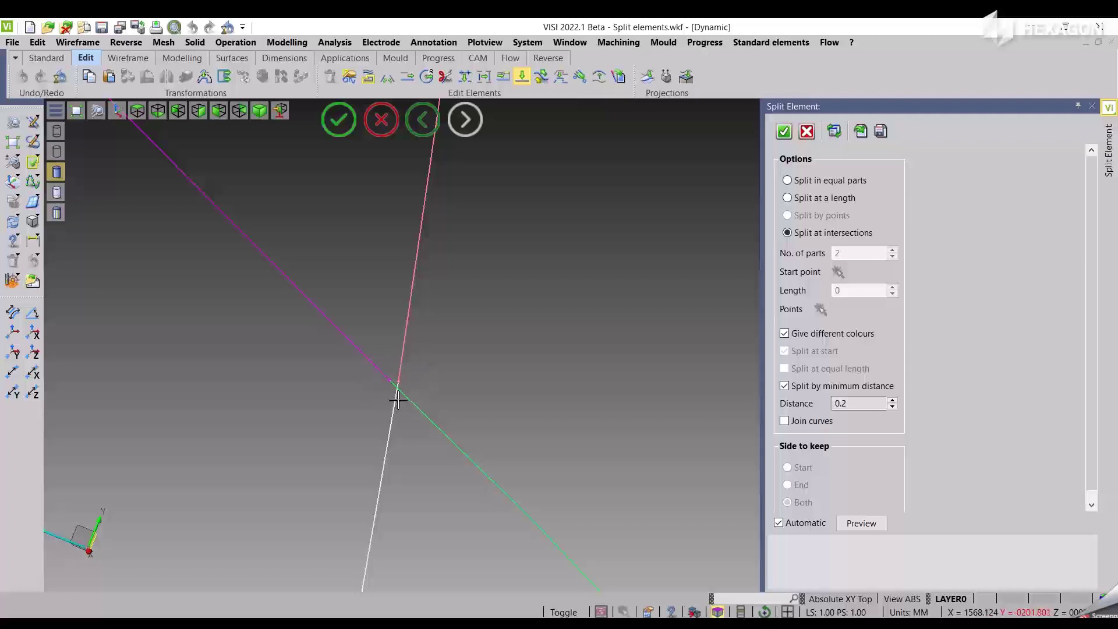
- Compare the split preview with Join curves switched on and off
left_click(808, 420)
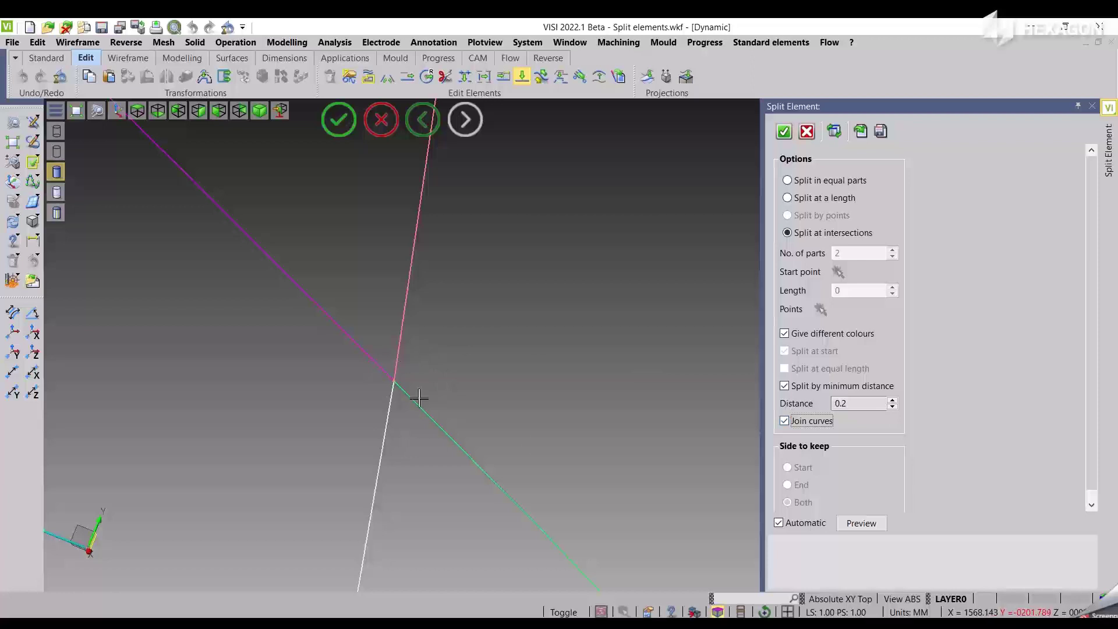
left_click(800, 425)
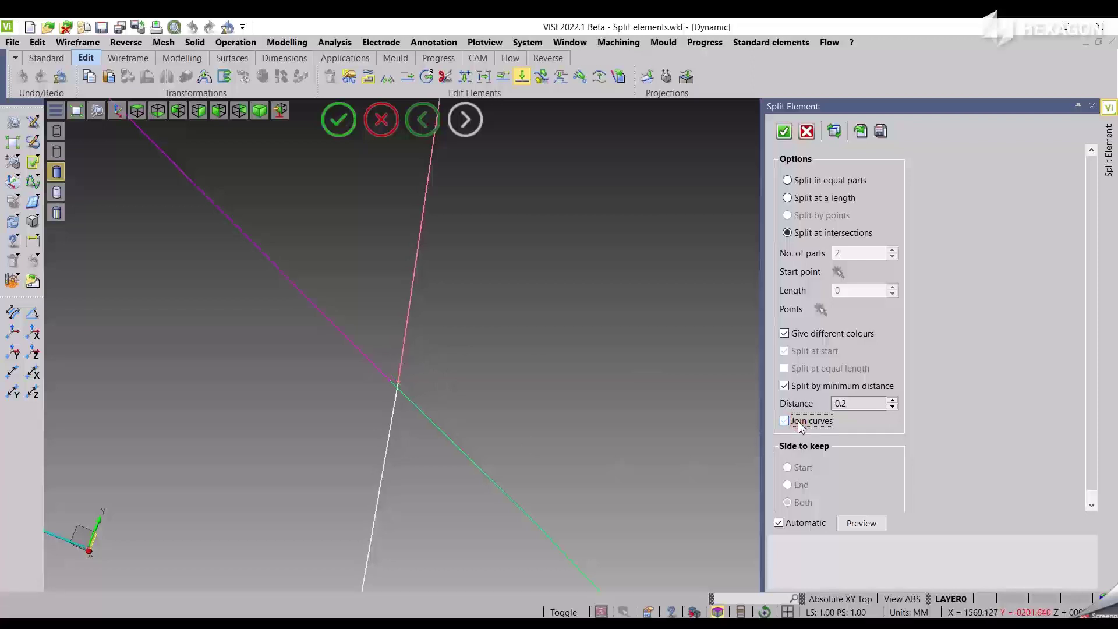
scroll(489, 445, "down", 2)
scroll(495, 304, "down", 2)
scroll(451, 389, "down", 2)
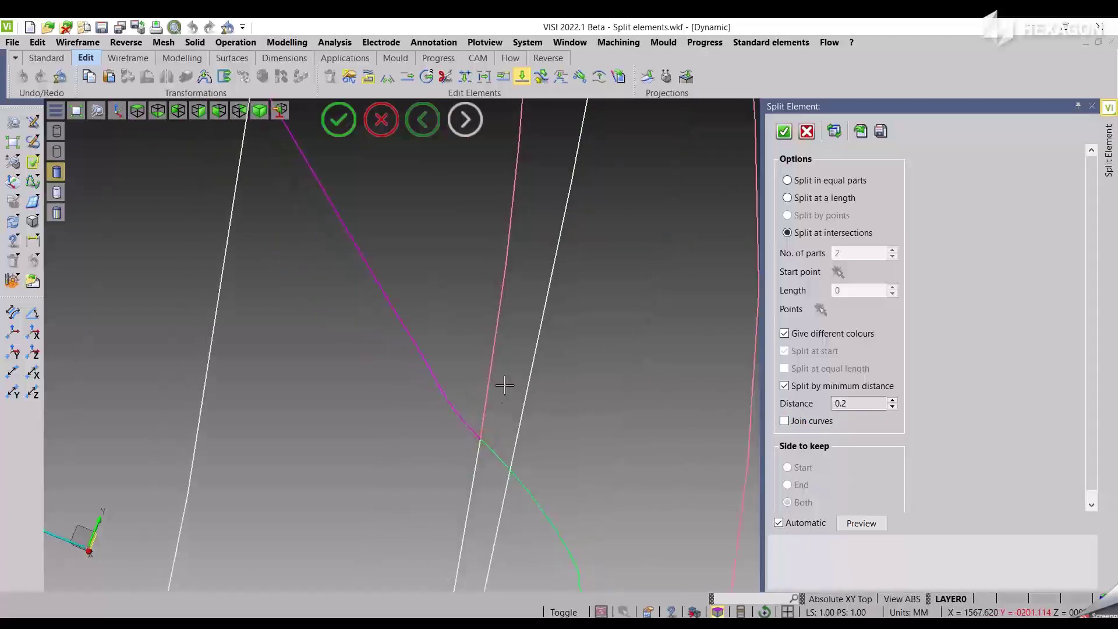
scroll(506, 384, "down", 2)
scroll(487, 386, "down", 2)
scroll(524, 387, "down", 3)
scroll(558, 423, "up", 2)
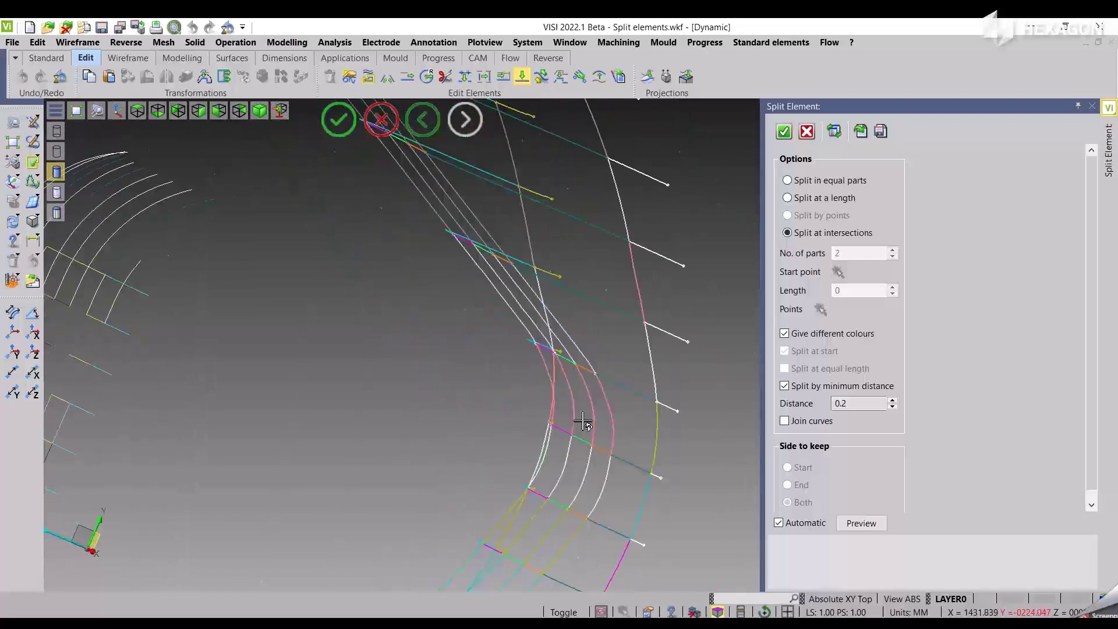
scroll(501, 448, "up", 2)
middle_click_drag(436, 471, 267, 347)
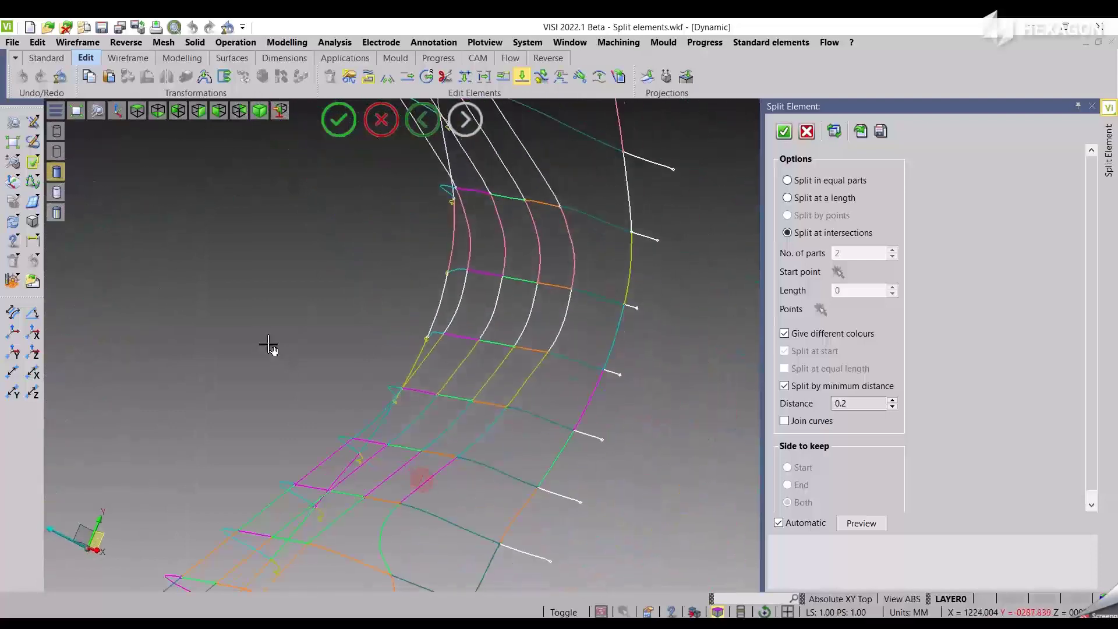
- Re-enable Join curves, turn off Give different colours, and confirm the split
left_click(809, 425)
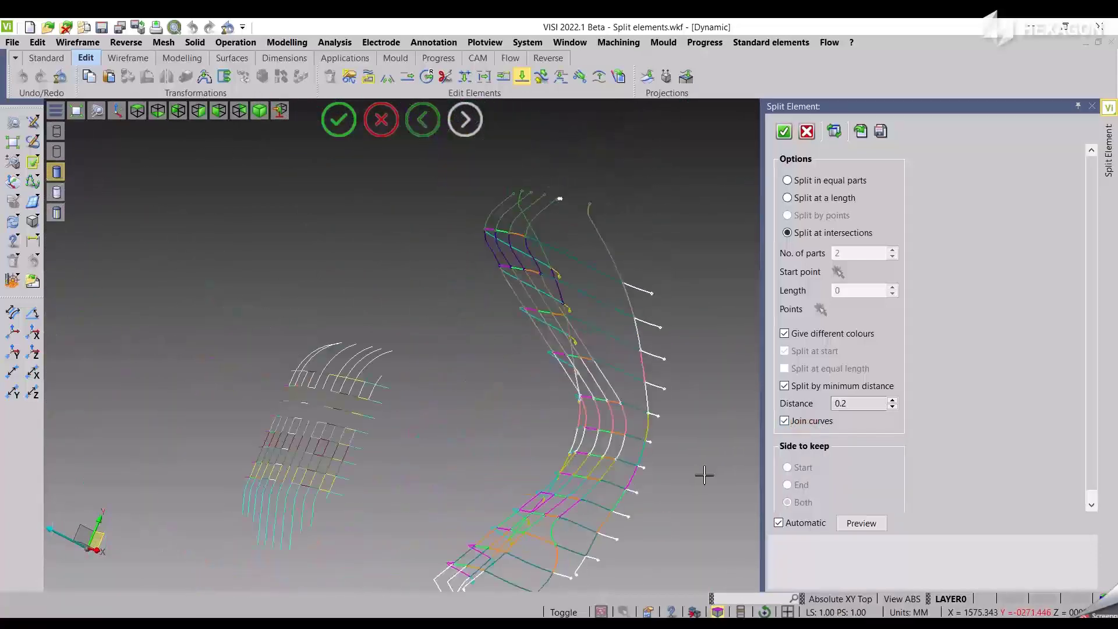
middle_click_drag(704, 475, 575, 453)
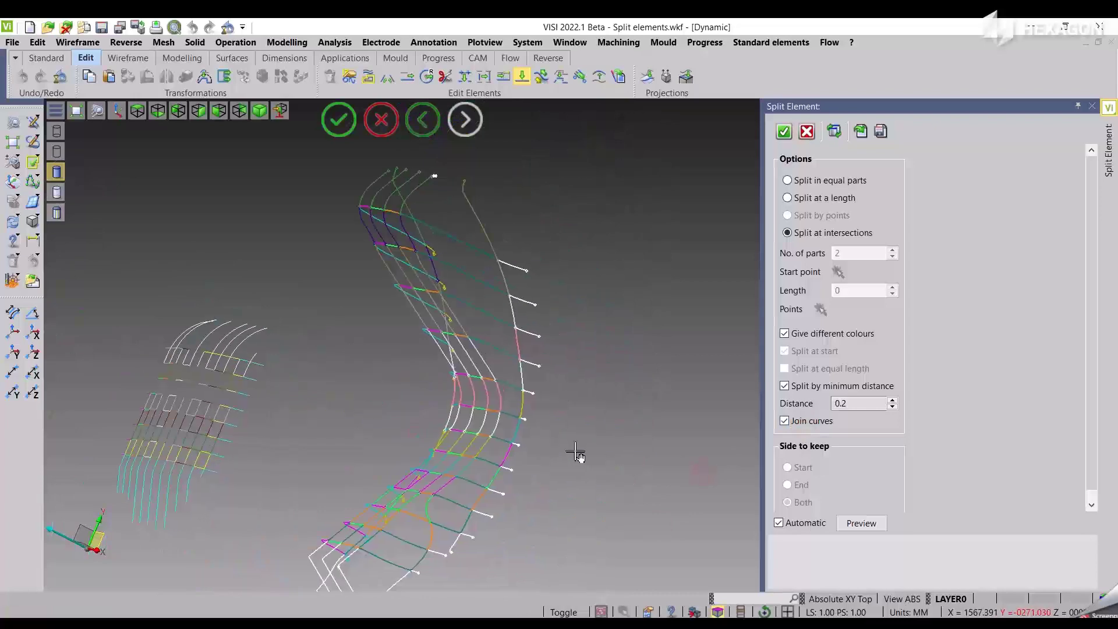
left_click(816, 336)
key("Return")
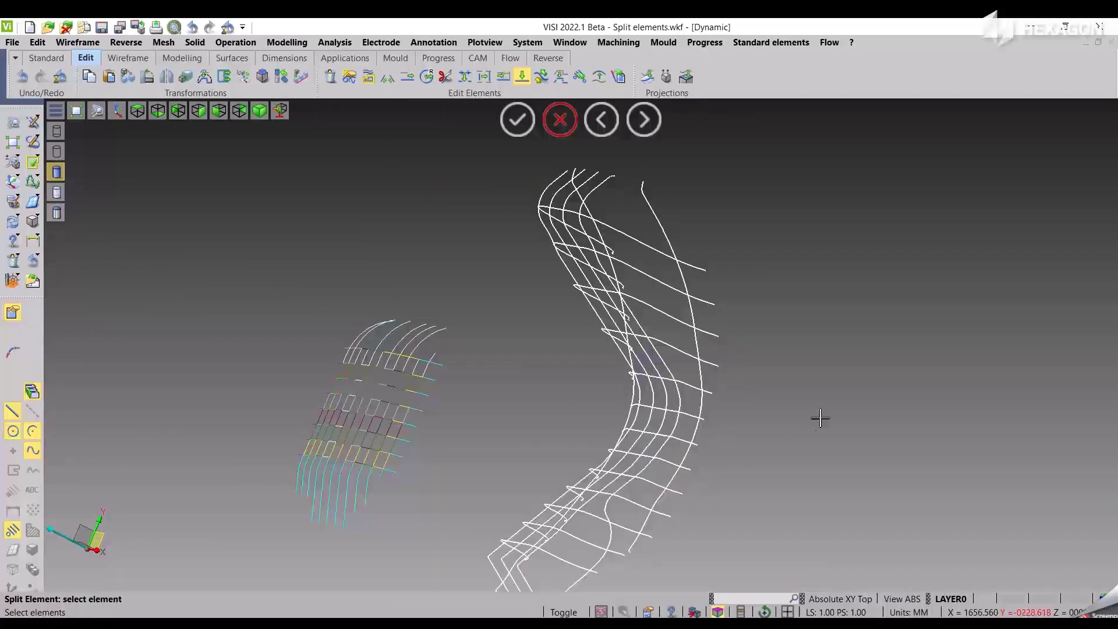
mouse_move(820, 417)
middle_mouse_down("shift")
mouse_move(872, 427)
mouse_move(889, 411)
middle_mouse_up("shift")
scroll(811, 442, "up", 3)
scroll(816, 495, "up", 2)
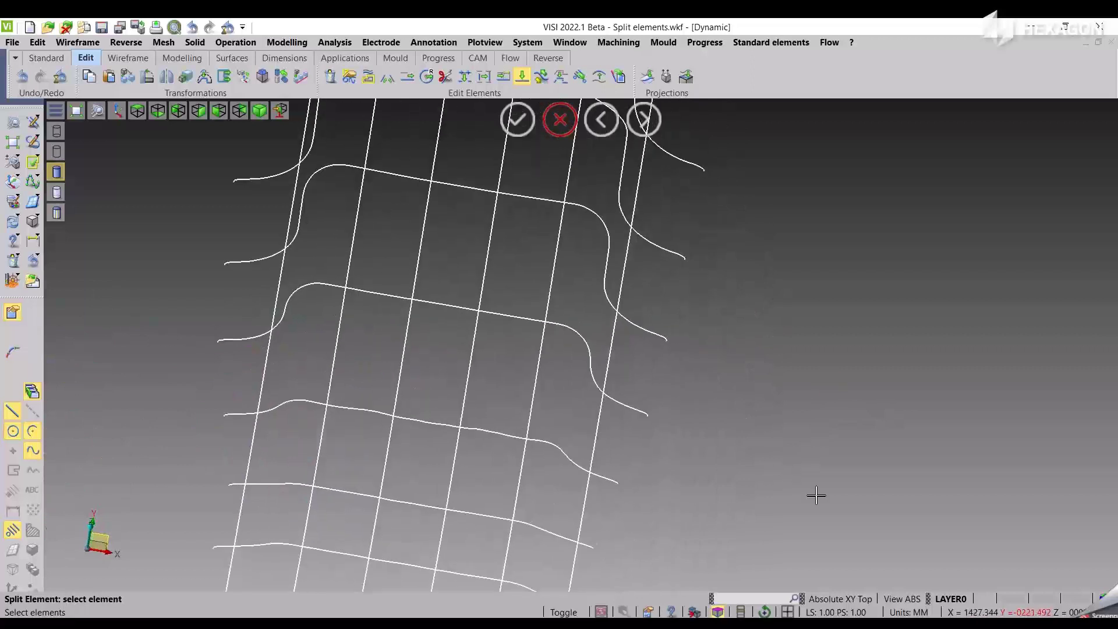